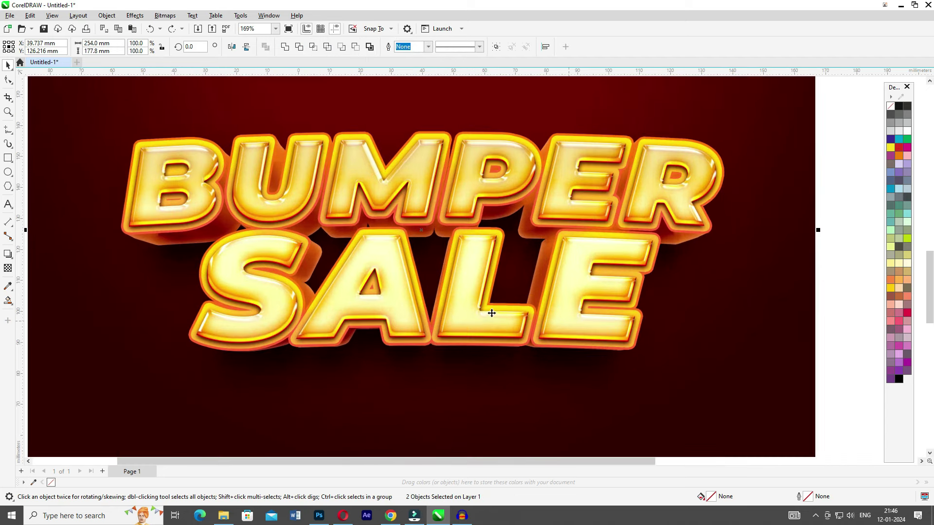
{"action": "scroll", "coordinate": [492, 314], "scroll_direction": "down", "scroll_amount": 2}
{"action": "left_click_drag", "start_coordinate": [530, 328], "coordinate": [460, 334]}
{"action": "left_click", "coordinate": [544, 229]}
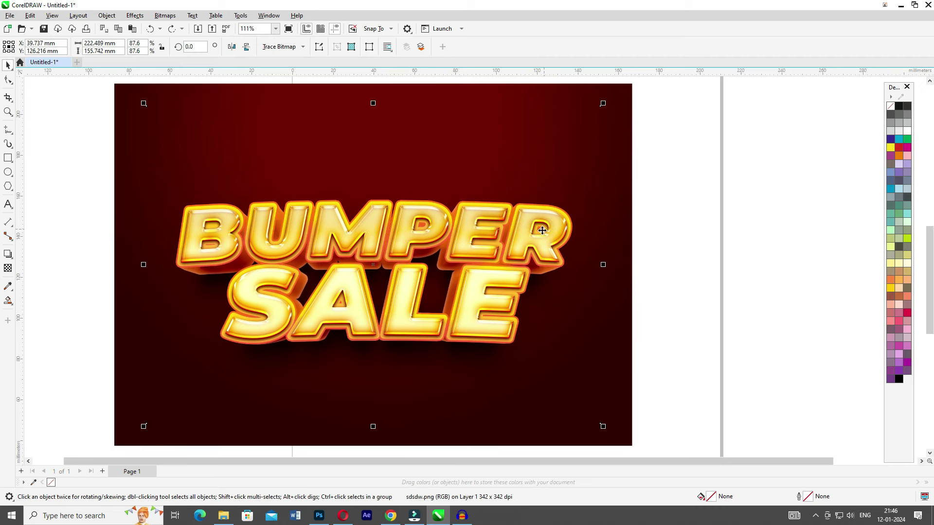
{"action": "scroll", "coordinate": [542, 230], "scroll_direction": "down", "scroll_amount": 4}
{"action": "left_click_drag", "start_coordinate": [485, 237], "coordinate": [252, 184]}
{"action": "key", "text": "ctrl+z"}
{"action": "key", "text": "ctrl+z"}
Step: Select the BUMPER SALE lettering together with its dark red background and move both off the page, to its left
{"action": "left_click_drag", "start_coordinate": [191, 131], "coordinate": [691, 405]}
{"action": "scroll", "coordinate": [543, 327], "scroll_direction": "down", "scroll_amount": 2}
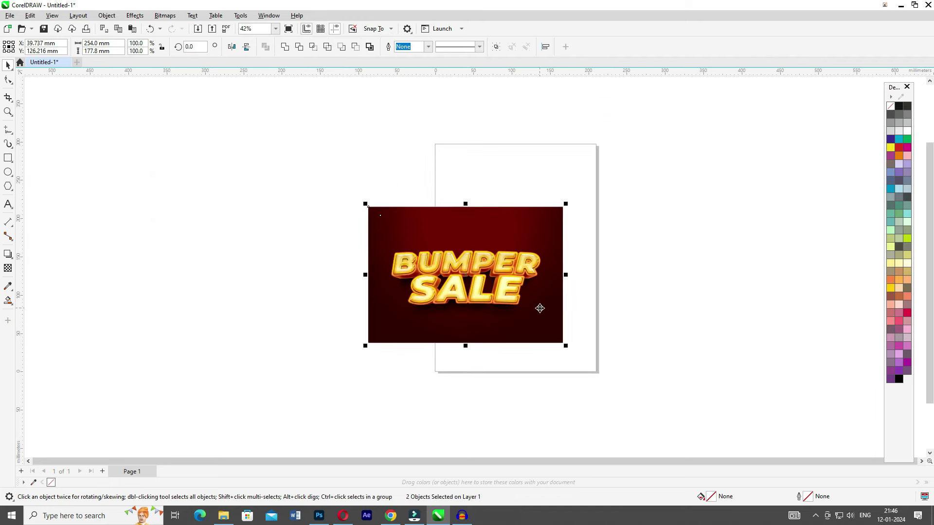
{"action": "left_click_drag", "start_coordinate": [538, 306], "coordinate": [342, 306]}
Step: Switch to Chrome, search Google for "freepik" in a new tab and open the Freepik website
{"action": "left_click", "coordinate": [391, 515]}
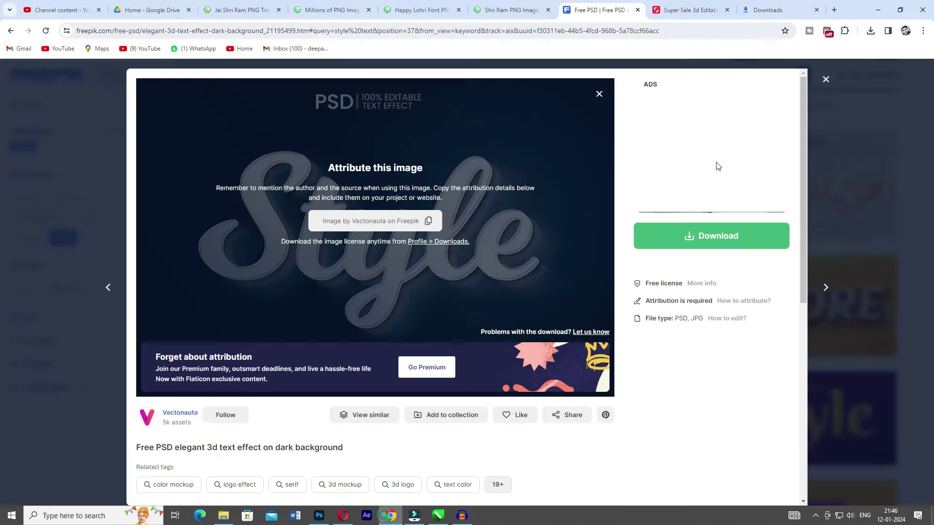
{"action": "left_click", "coordinate": [832, 11]}
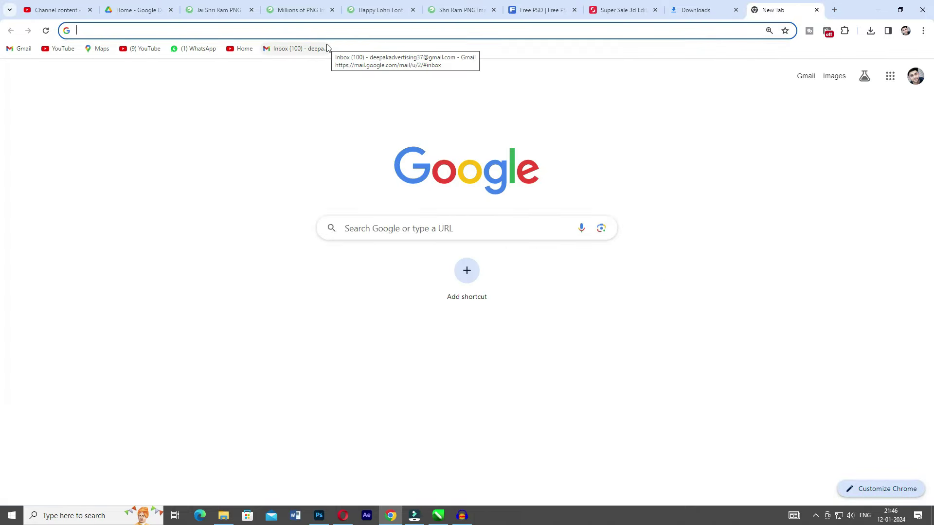
{"action": "type", "text": "freepik"}
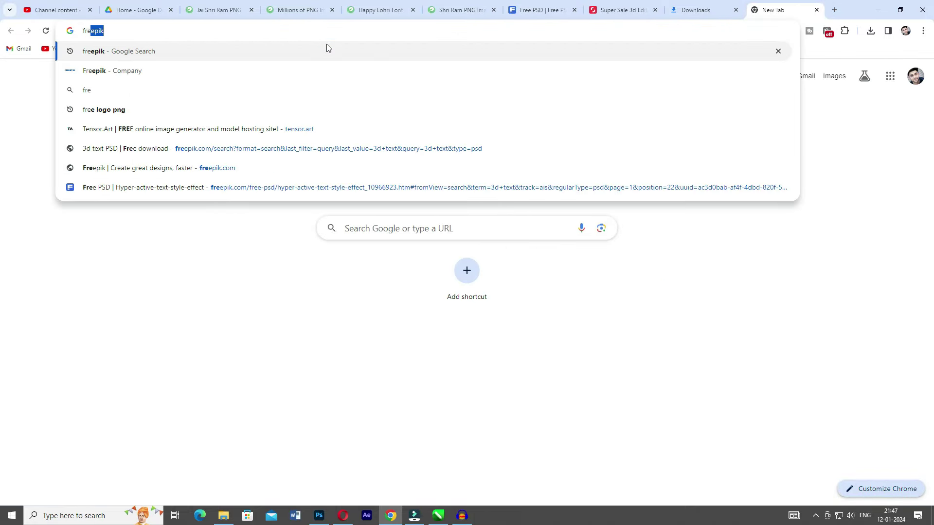
{"action": "key", "text": "Return"}
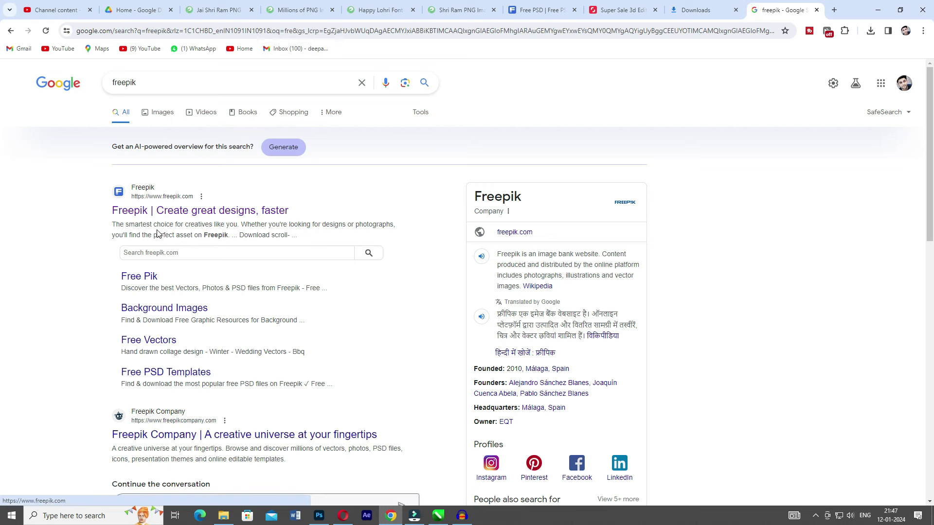
{"action": "left_click", "coordinate": [193, 211]}
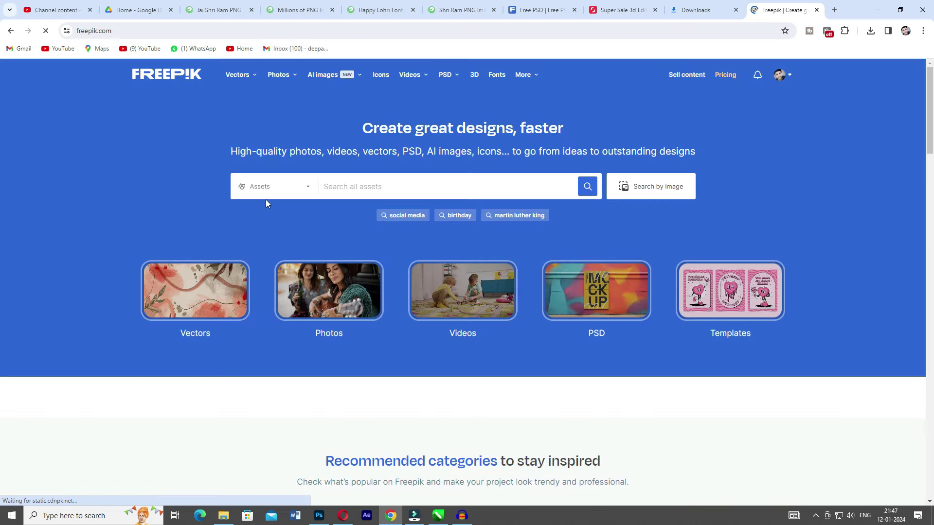
Step: Limit the Freepik asset search to PSD files and search for "3d text"
{"action": "left_click", "coordinate": [308, 186]}
{"action": "left_click", "coordinate": [273, 330]}
{"action": "left_click", "coordinate": [388, 186]}
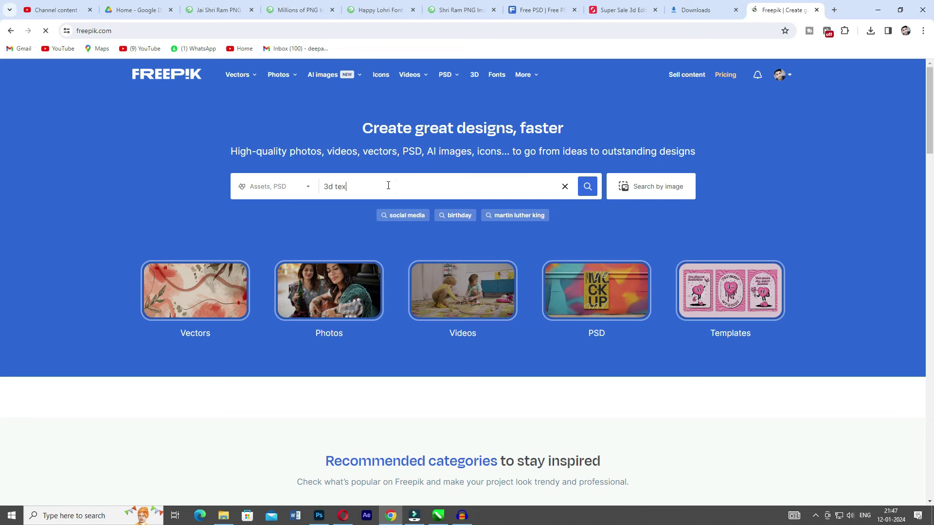
{"action": "key", "text": "Return"}
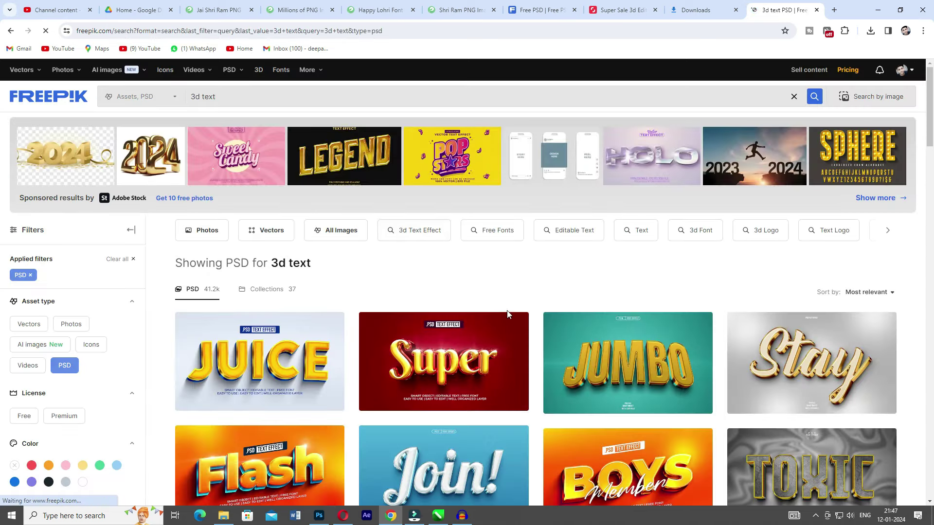
Step: Browse the 3D text PSD results and the License filter for a suitable text effect
{"action": "scroll", "coordinate": [462, 336], "scroll_direction": "down", "scroll_amount": 2}
{"action": "scroll", "coordinate": [501, 323], "scroll_direction": "down", "scroll_amount": 2}
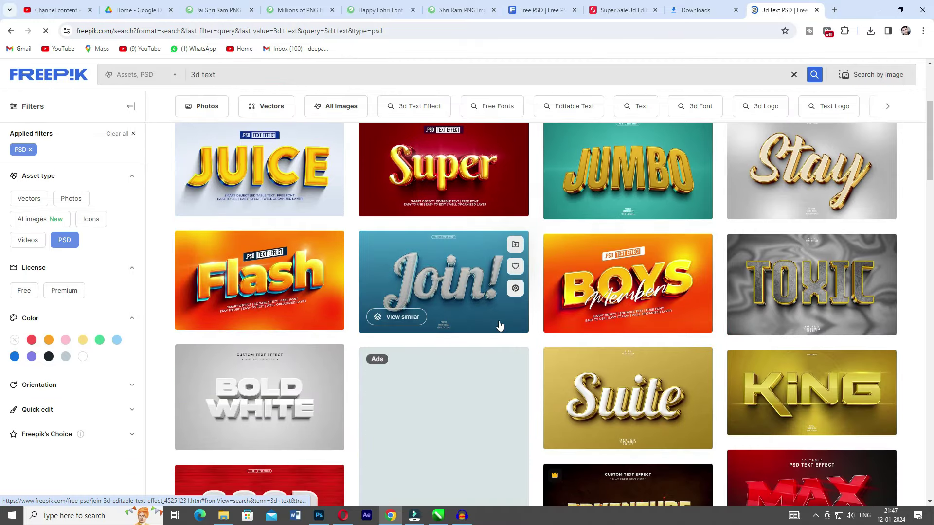
{"action": "scroll", "coordinate": [490, 317], "scroll_direction": "up", "scroll_amount": 2}
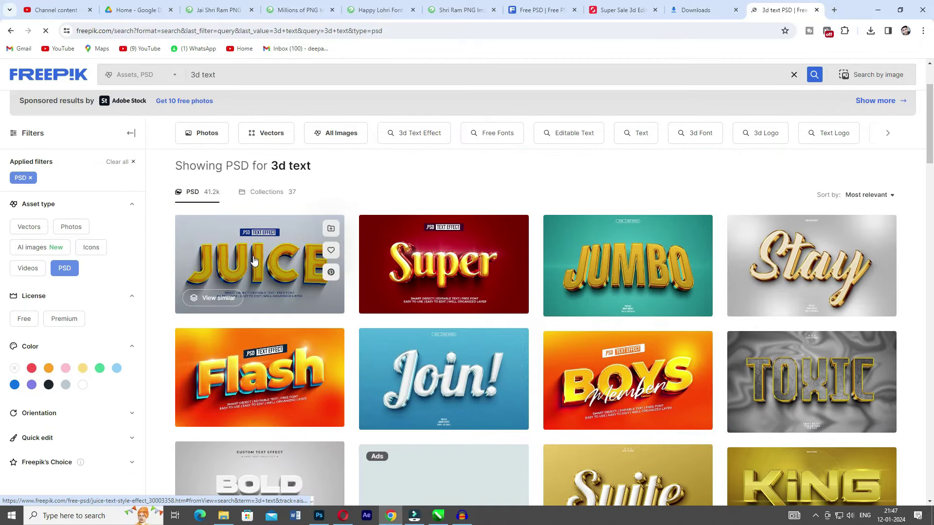
{"action": "scroll", "coordinate": [525, 372], "scroll_direction": "down", "scroll_amount": 4}
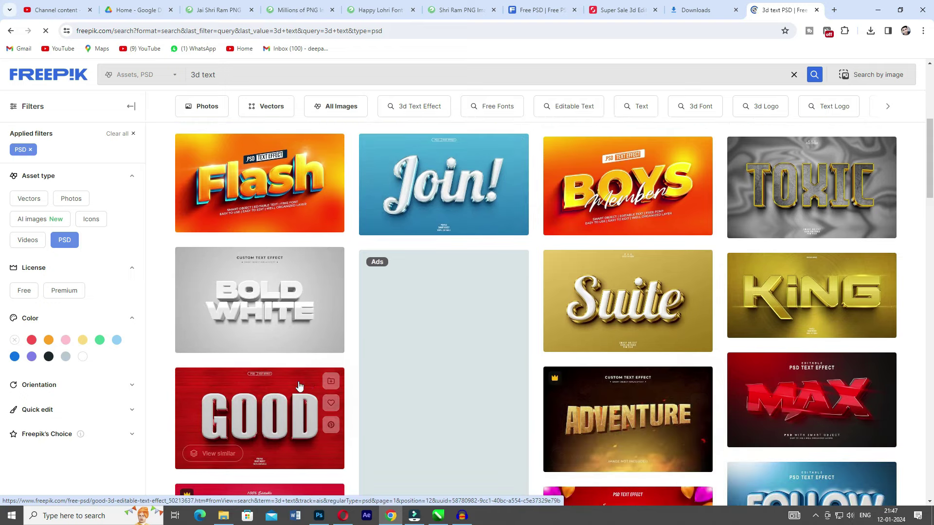
{"action": "scroll", "coordinate": [292, 419], "scroll_direction": "up", "scroll_amount": 1}
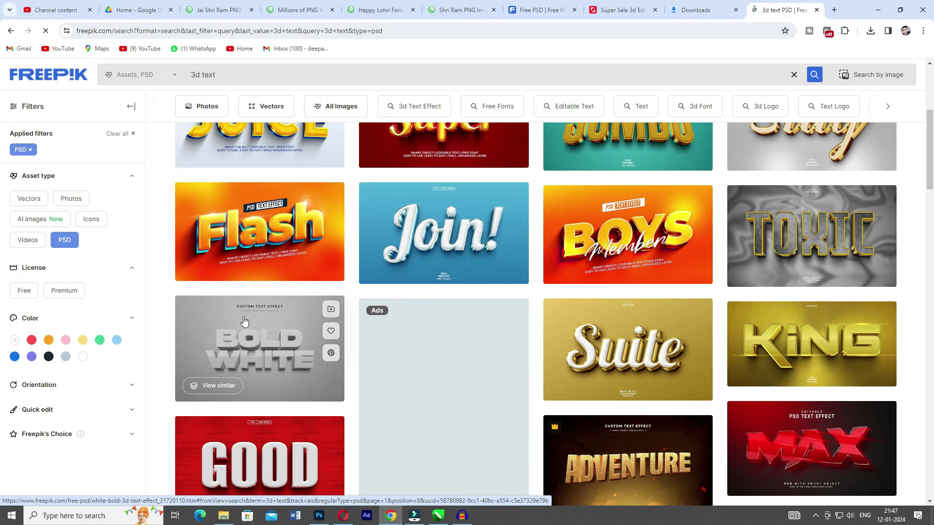
{"action": "left_click", "coordinate": [39, 270]}
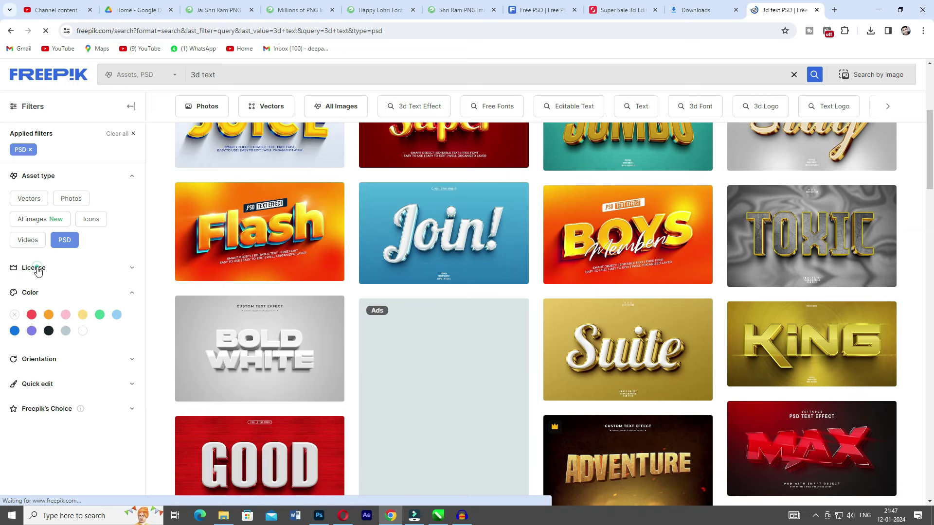
{"action": "left_click", "coordinate": [132, 268]}
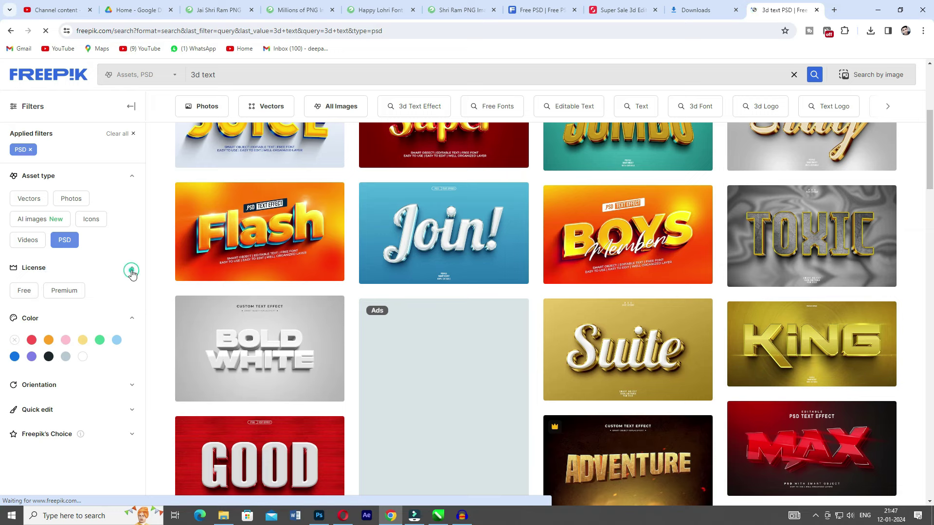
{"action": "scroll", "coordinate": [63, 306], "scroll_direction": "down", "scroll_amount": 1}
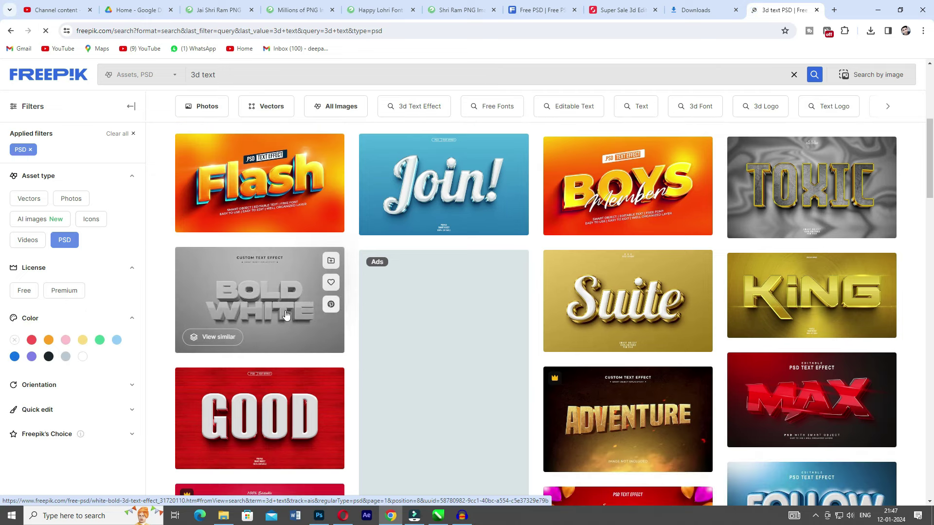
{"action": "scroll", "coordinate": [296, 341], "scroll_direction": "down", "scroll_amount": 2}
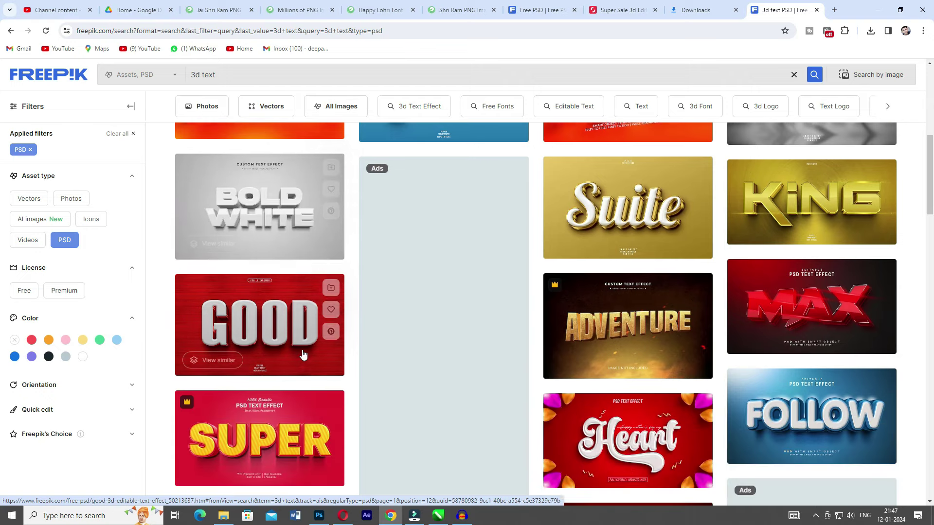
{"action": "scroll", "coordinate": [490, 374], "scroll_direction": "down", "scroll_amount": 2}
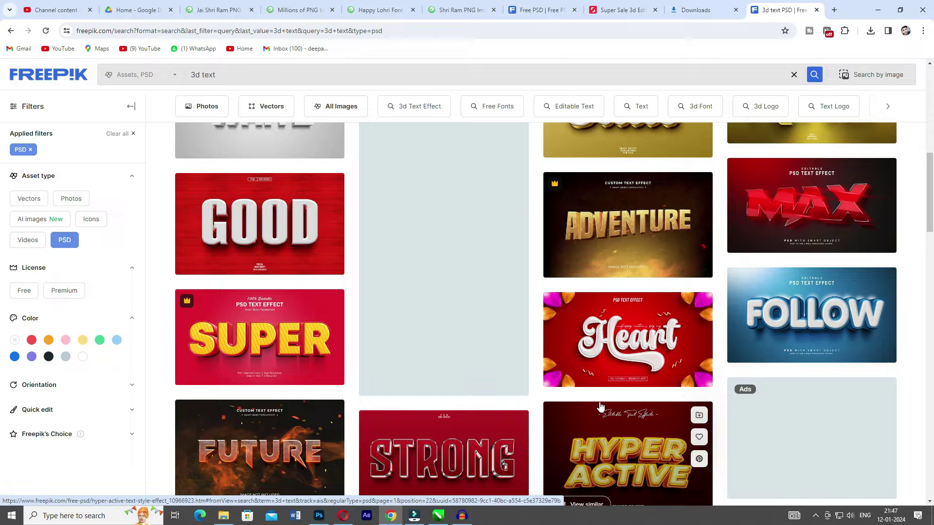
Step: Switch to File Explorer and open 21195499_Elegant_3D_Text_Effect_on_Dark_Background from the Downloads folder in Photoshop
{"action": "key", "text": "alt+Tab"}
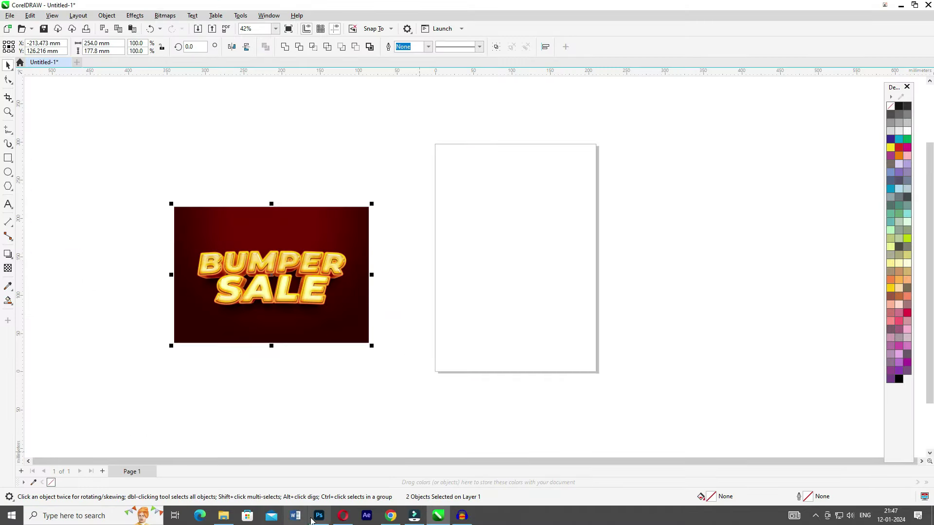
{"action": "left_click", "coordinate": [224, 516]}
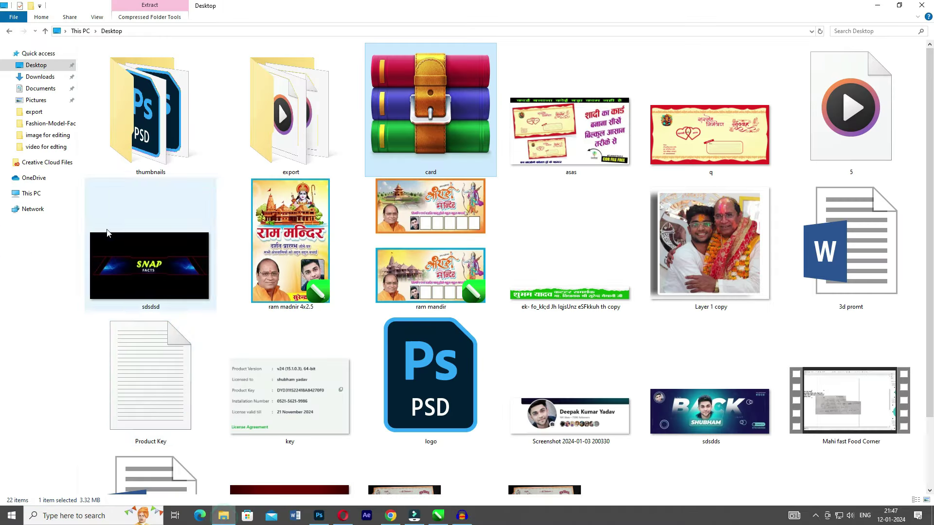
{"action": "left_click", "coordinate": [40, 76]}
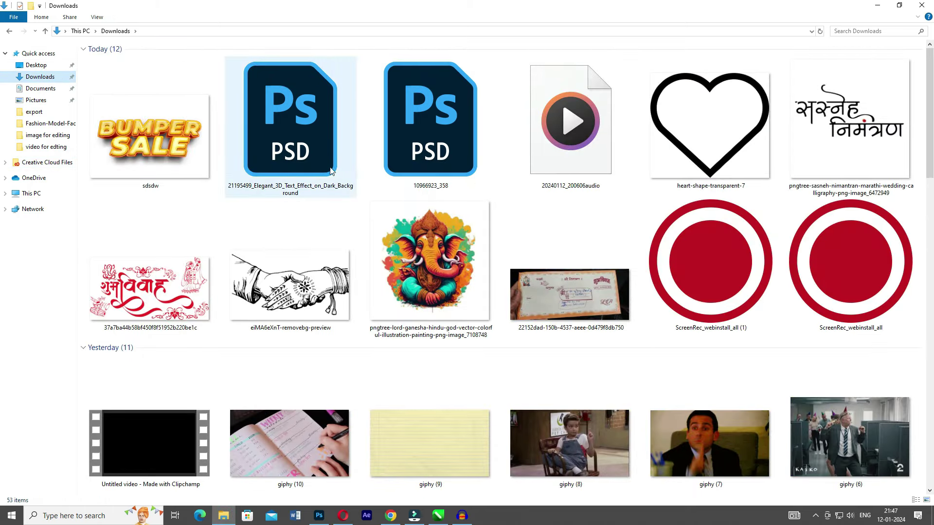
{"action": "double_click", "coordinate": [304, 148]}
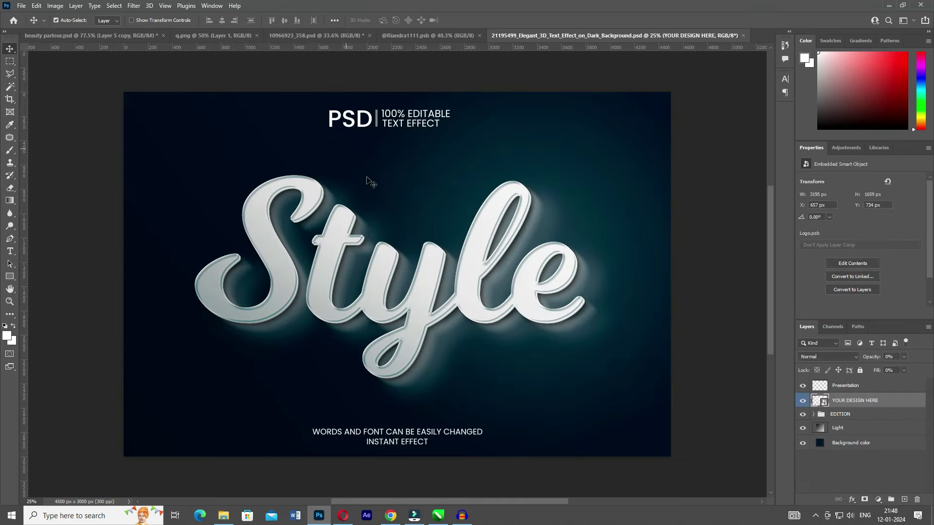
Step: Open the contents of the YOUR DESIGN HERE smart object layer for editing
{"action": "scroll", "coordinate": [388, 212], "scroll_direction": "up", "scroll_amount": 1}
{"action": "scroll", "coordinate": [379, 214], "scroll_direction": "up", "scroll_amount": 4}
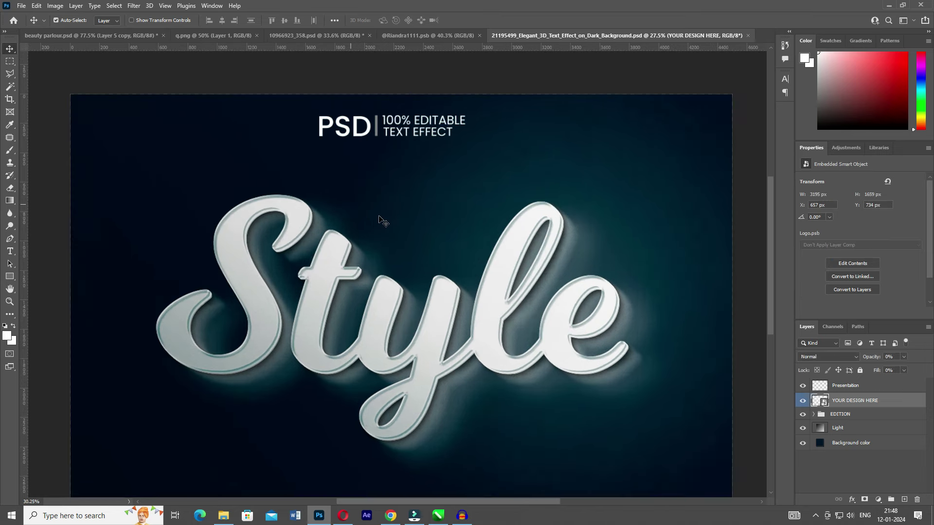
{"action": "scroll", "coordinate": [343, 246], "scroll_direction": "down", "scroll_amount": 1}
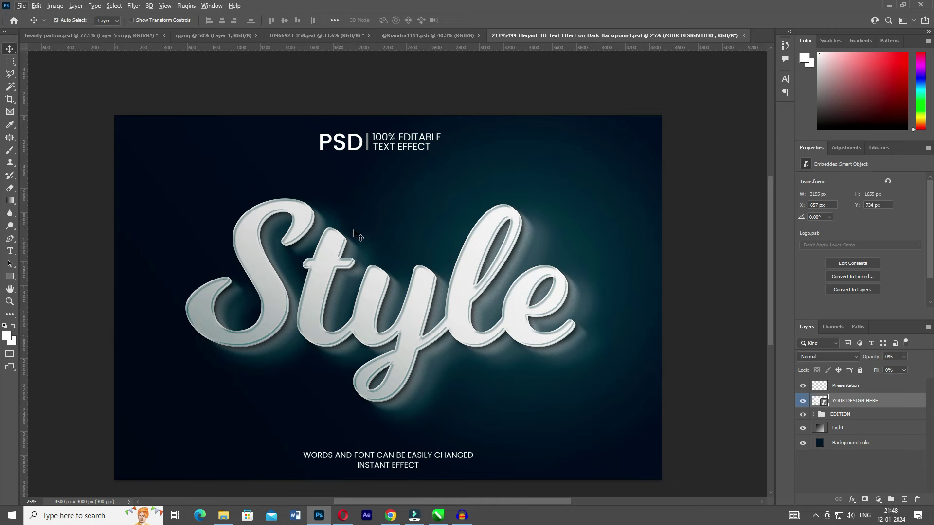
{"action": "scroll", "coordinate": [357, 235], "scroll_direction": "up", "scroll_amount": 1}
{"action": "left_click_drag", "start_coordinate": [319, 238], "coordinate": [321, 236]}
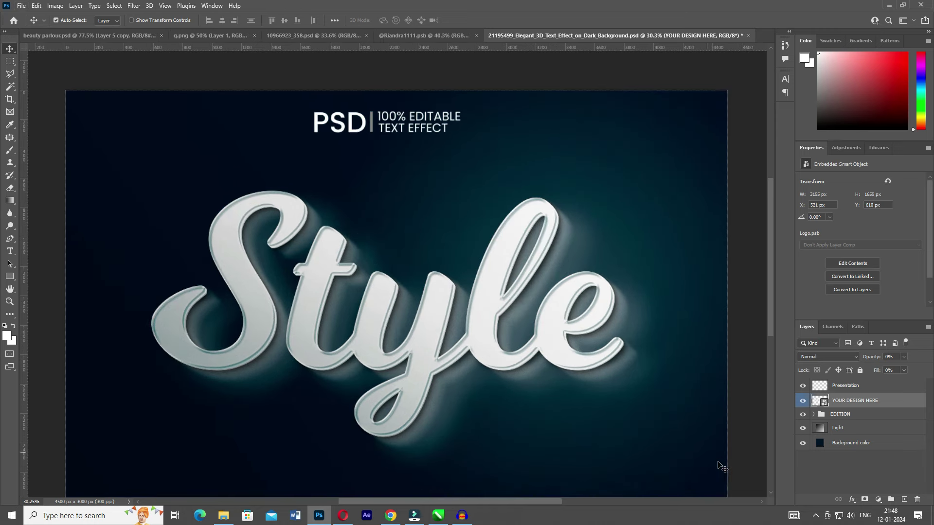
{"action": "left_click", "coordinate": [810, 473]}
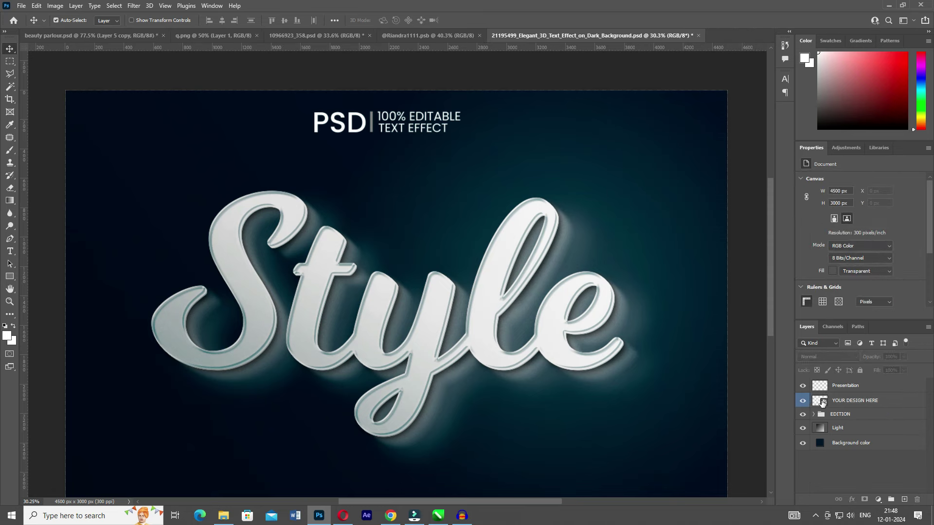
{"action": "double_click", "coordinate": [824, 403]}
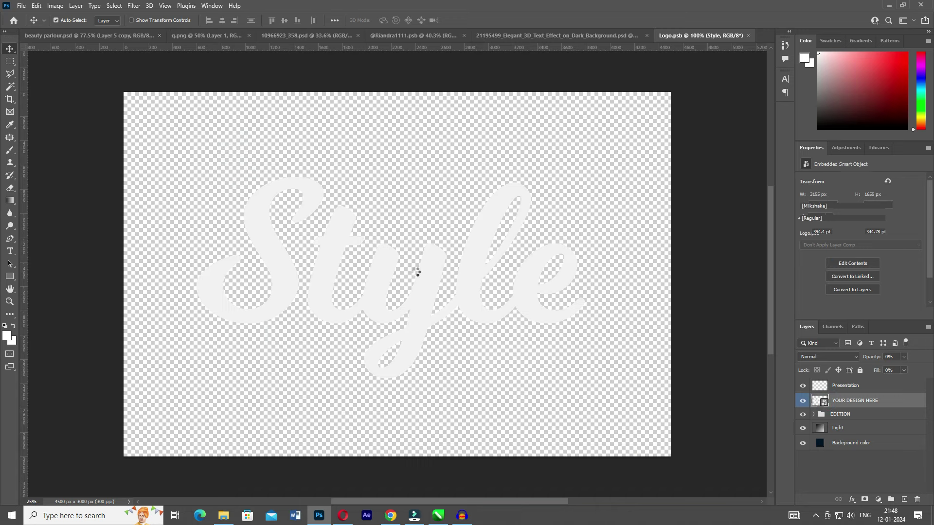
Step: Start editing the word "Style" with the Type tool and replace its missing Milkshake font with the default font
{"action": "scroll", "coordinate": [417, 273], "scroll_direction": "down", "scroll_amount": 1}
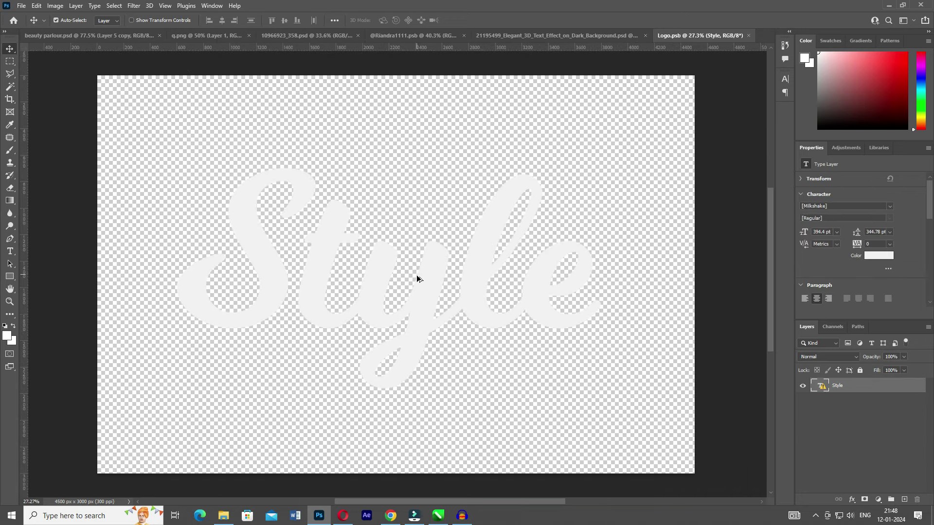
{"action": "left_click", "coordinate": [434, 284]}
{"action": "key", "text": "t"}
{"action": "left_click", "coordinate": [391, 266]}
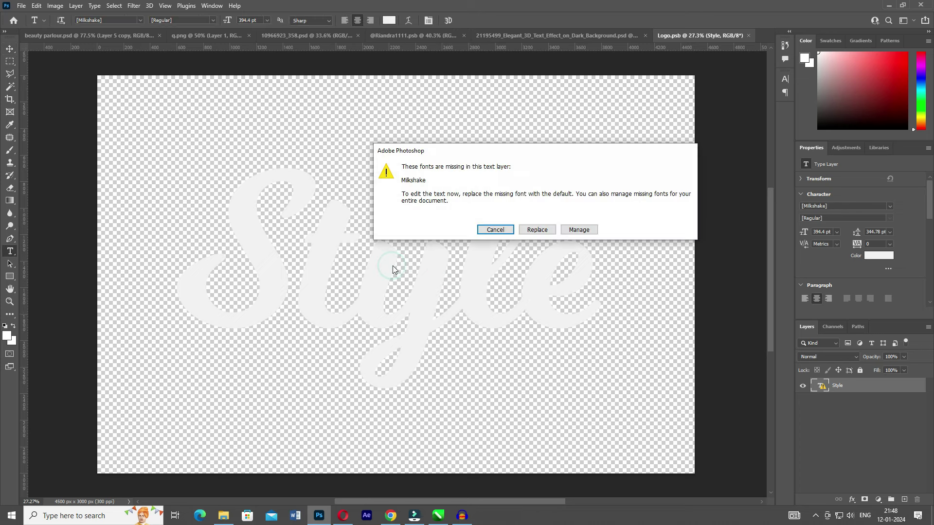
{"action": "left_click", "coordinate": [537, 230]}
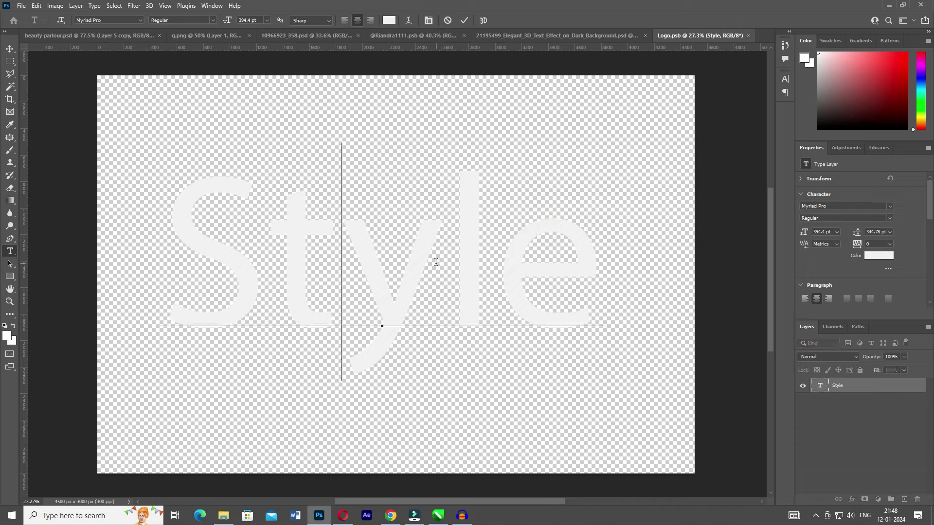
Step: Set the font of the whole word "Style" to Forte Regular
{"action": "key", "text": "ctrl+a"}
{"action": "left_click", "coordinate": [127, 21]}
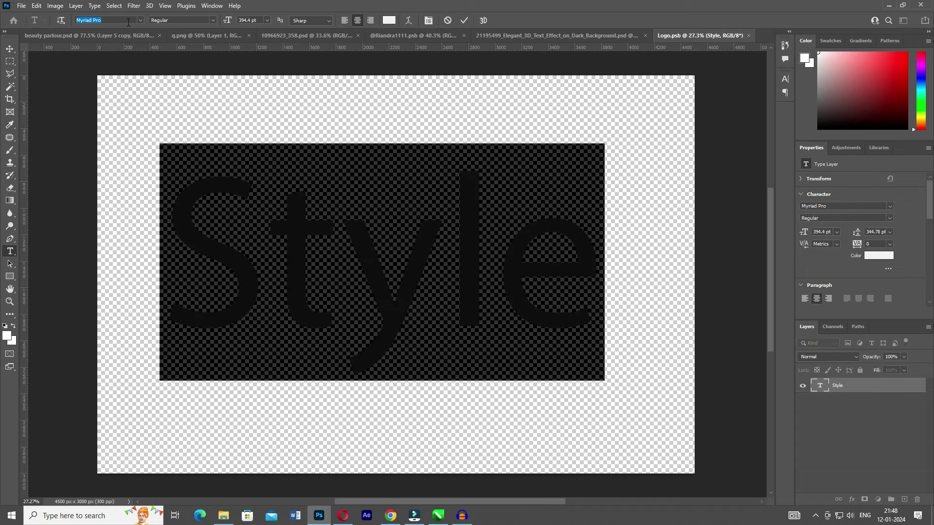
{"action": "type", "text": "for"}
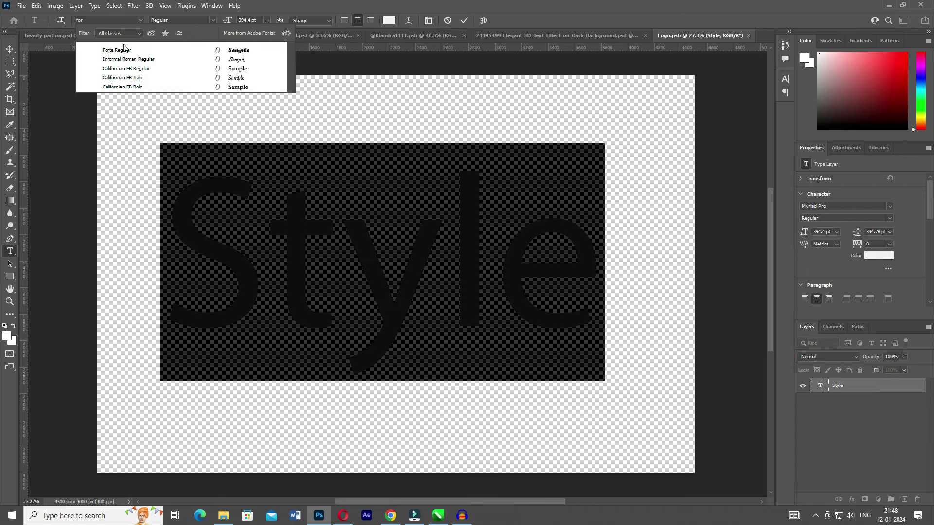
{"action": "left_click", "coordinate": [123, 49]}
Step: Replace the word "Style" with the text "Sana"
{"action": "left_click", "coordinate": [464, 246]}
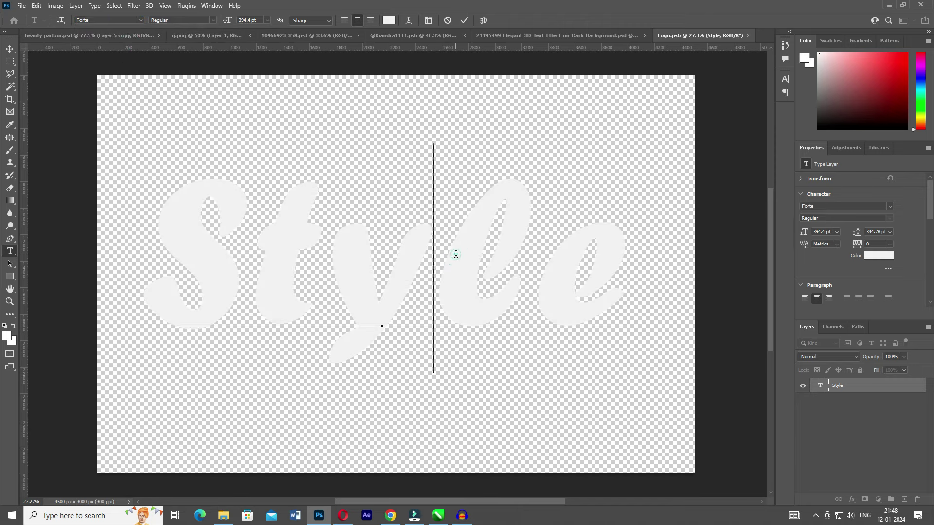
{"action": "key", "text": "ctrl+a"}
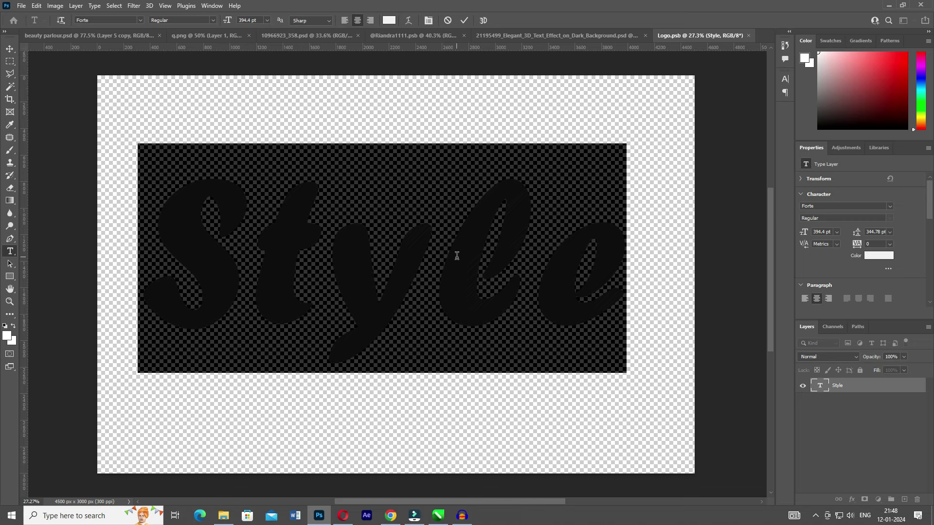
{"action": "type", "text": "Sana"}
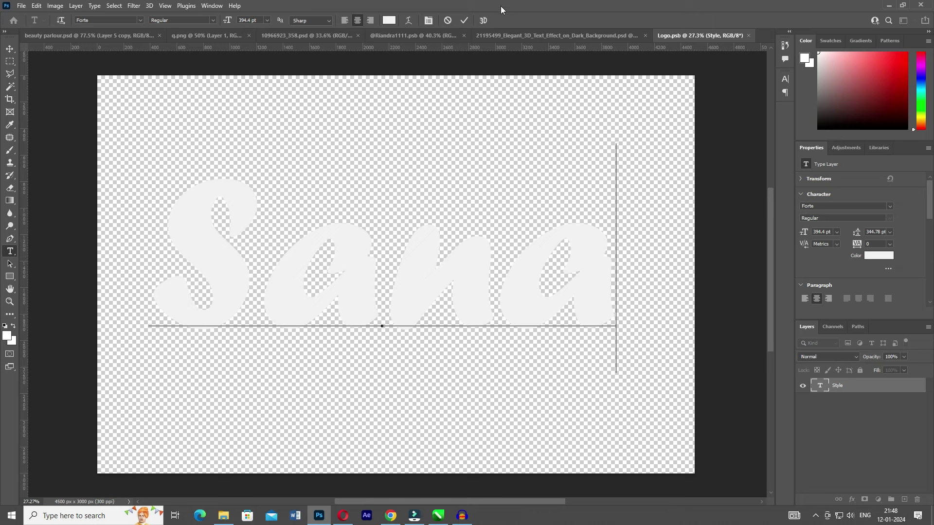
Step: Commit the "Sana" text to the smart object and return to the Elegant 3D Text Effect document
{"action": "left_click", "coordinate": [463, 20]}
{"action": "left_click", "coordinate": [7, 49]}
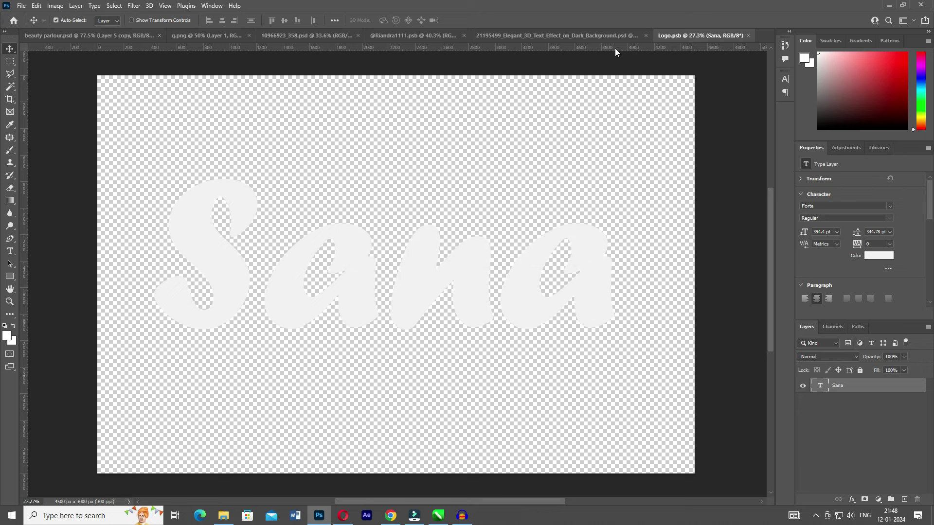
{"action": "left_click", "coordinate": [593, 36]}
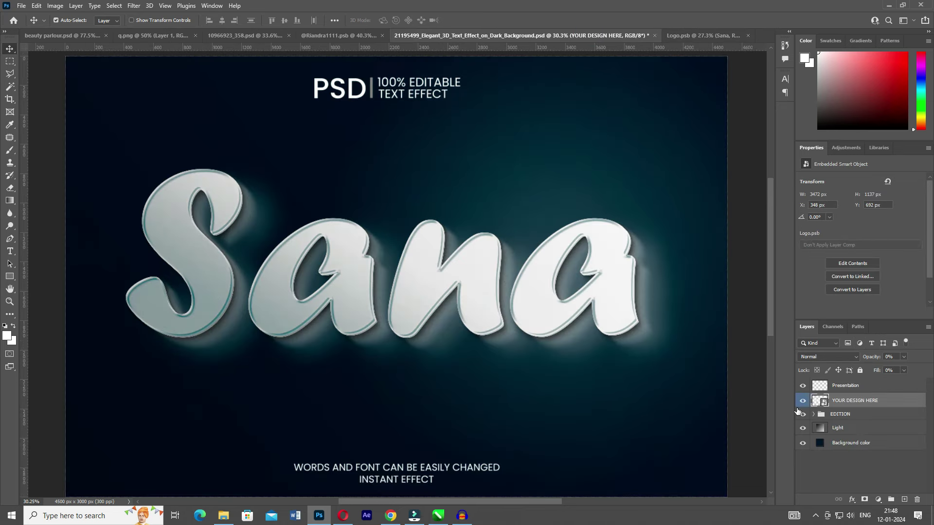
Step: Hide the Background color, Light and Presentation layers, keeping the EDITION group visible
{"action": "left_click", "coordinate": [803, 444]}
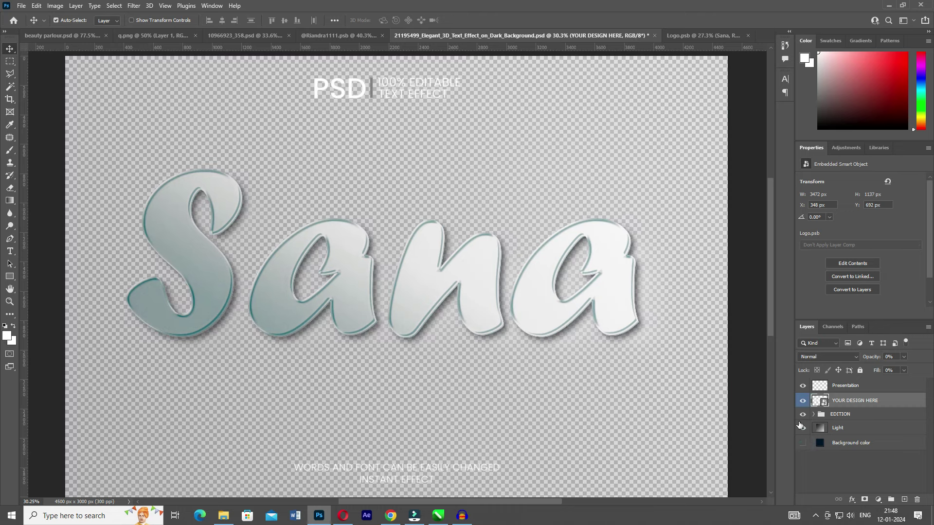
{"action": "left_click", "coordinate": [804, 414]}
{"action": "left_click", "coordinate": [802, 414]}
{"action": "left_click", "coordinate": [803, 428]}
{"action": "left_click", "coordinate": [803, 387]}
Step: Save a copy of the "Sana" artwork as a PNG named dssddsd in the Downloads folder
{"action": "key", "text": "ctrl+alt+s"}
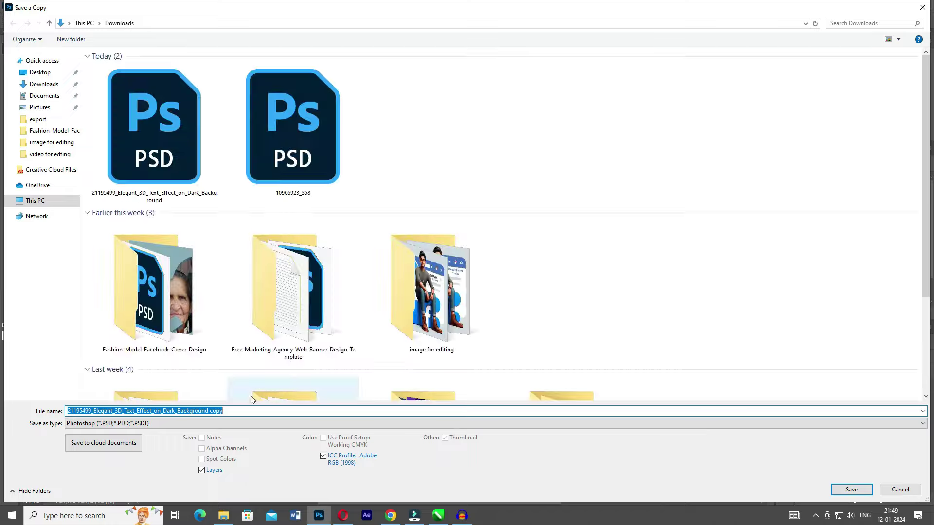
{"action": "left_click", "coordinate": [212, 423]}
{"action": "left_click", "coordinate": [109, 384]}
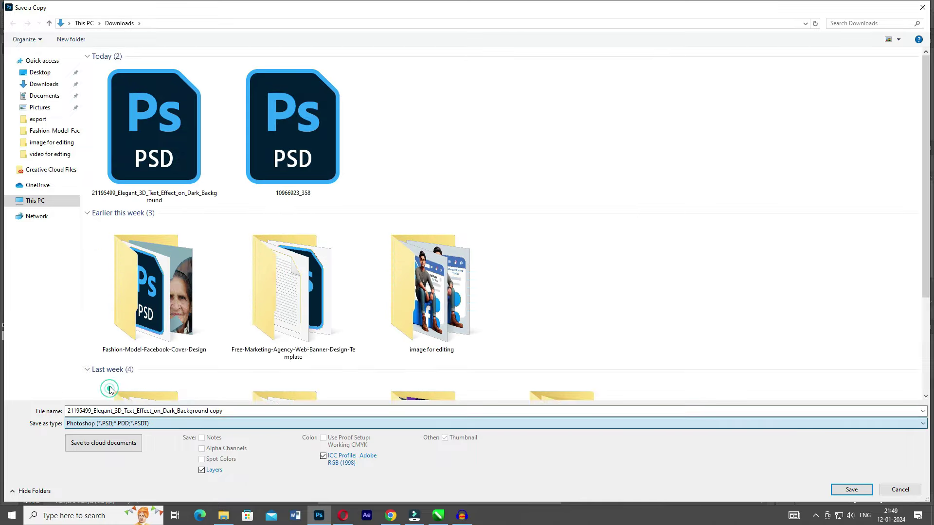
{"action": "left_click", "coordinate": [109, 411]}
{"action": "type", "text": "dssddsd"}
{"action": "key", "text": "Return"}
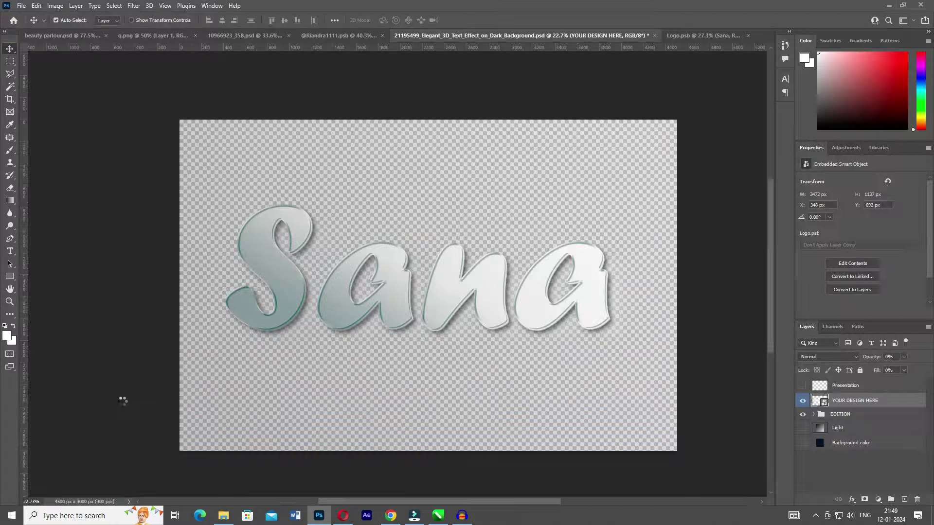
{"action": "key", "text": "alt+Tab"}
{"action": "key", "text": "Tab"}
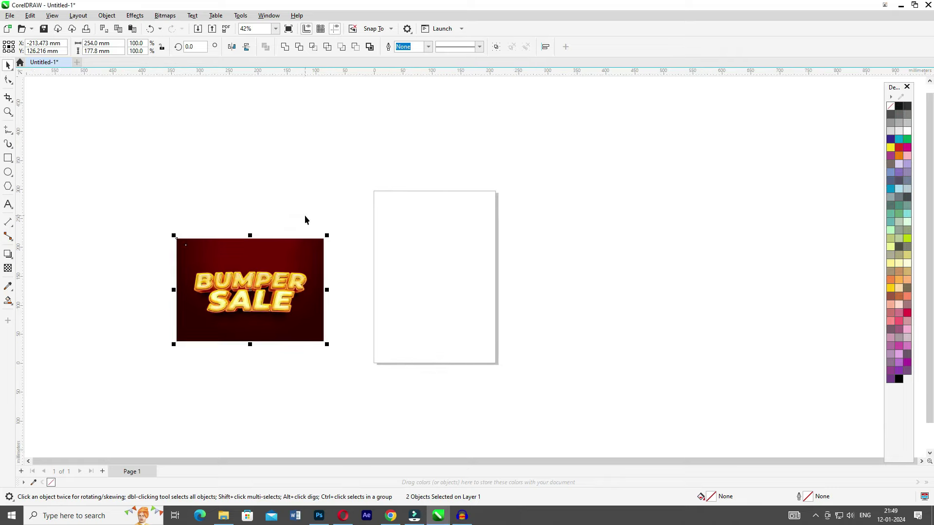
{"action": "key", "text": "alt+Tab"}
{"action": "key", "text": "alt+Tab"}
{"action": "left_click", "coordinate": [319, 191]}
{"action": "key", "text": "ctrl+i"}
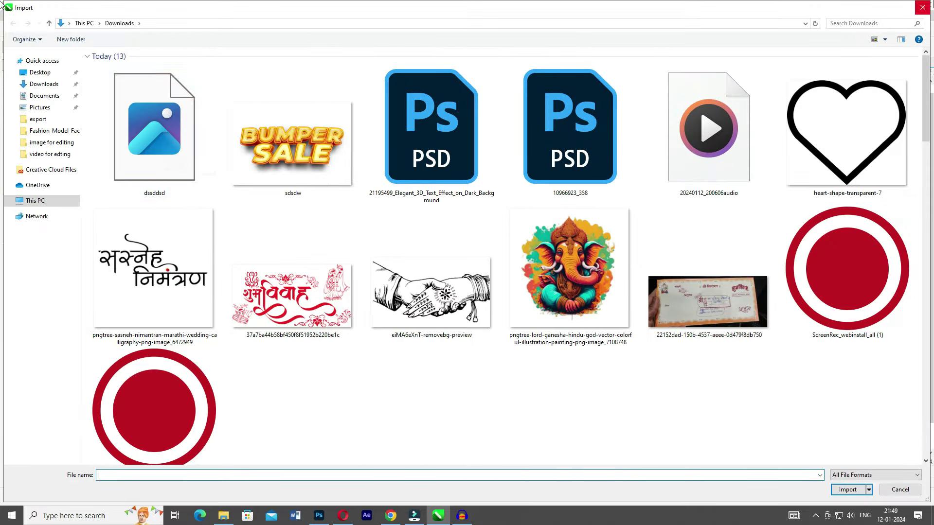
{"action": "key", "text": "Escape"}
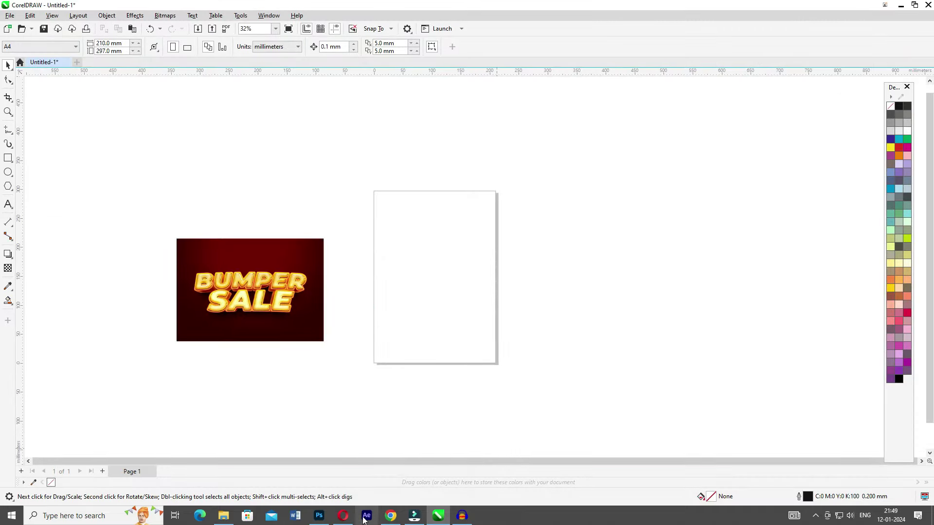
{"action": "left_click", "coordinate": [319, 516]}
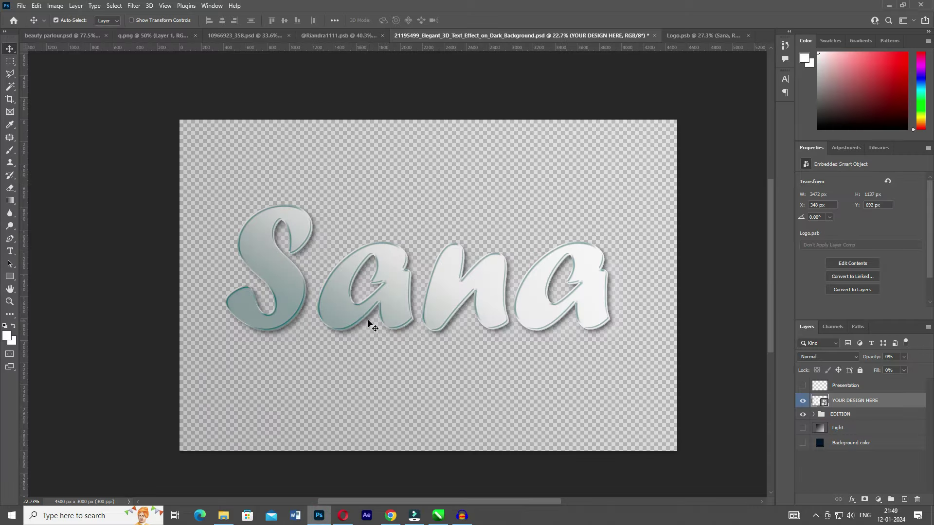
Step: Switch to CorelDRAW and import dssddsd.png, placing it about 158 × 105 mm over the BUMPER SALE artwork
{"action": "key", "text": "alt+Tab"}
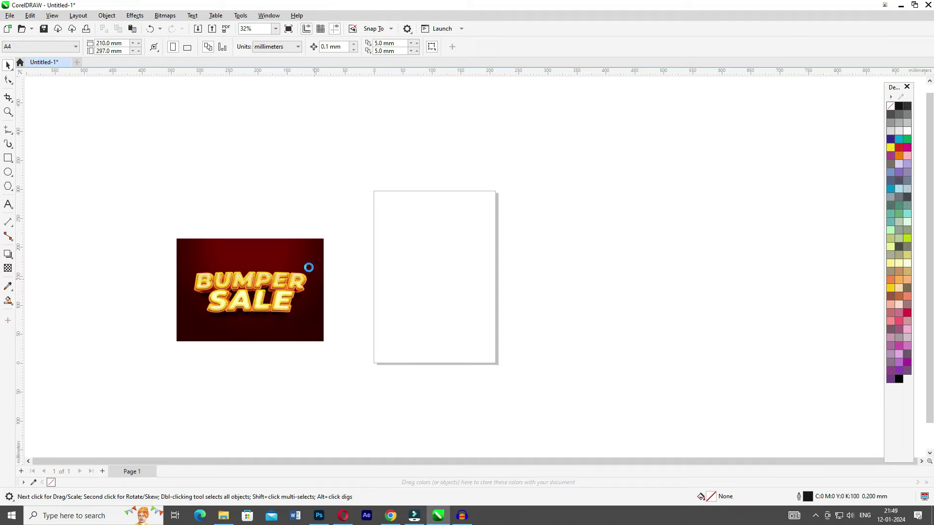
{"action": "key", "text": "ctrl+i"}
{"action": "double_click", "coordinate": [165, 141]}
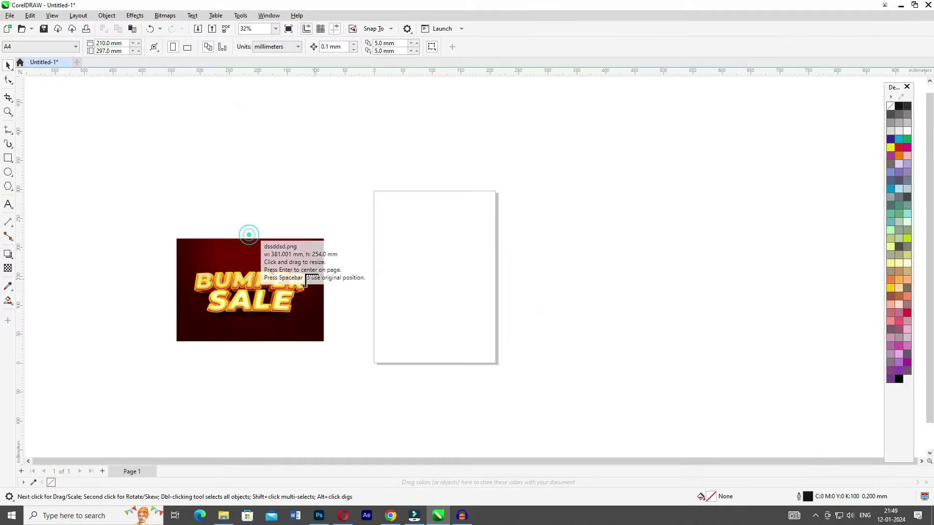
{"action": "left_click_drag", "start_coordinate": [249, 235], "coordinate": [306, 281]}
{"action": "scroll", "coordinate": [301, 277], "scroll_direction": "up", "scroll_amount": 1}
{"action": "scroll", "coordinate": [258, 245], "scroll_direction": "up", "scroll_amount": 2}
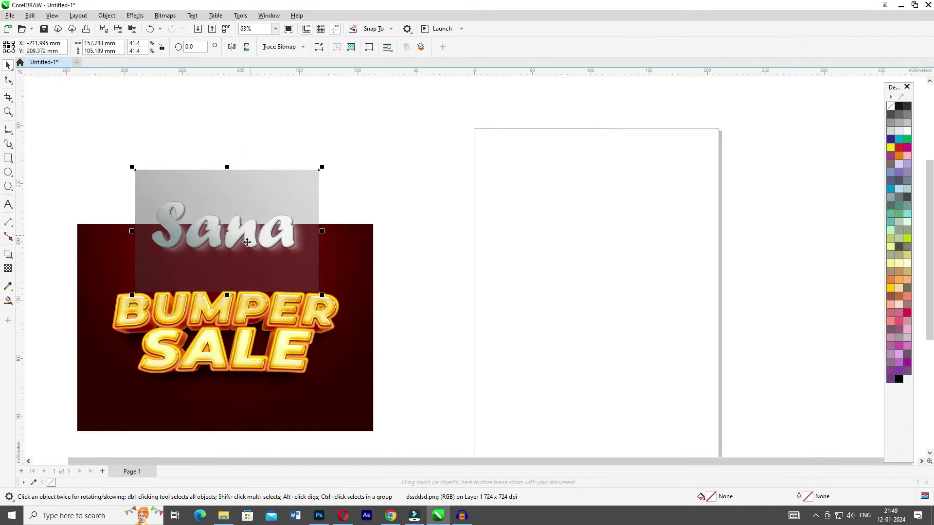
{"action": "scroll", "coordinate": [302, 222], "scroll_direction": "up", "scroll_amount": 2}
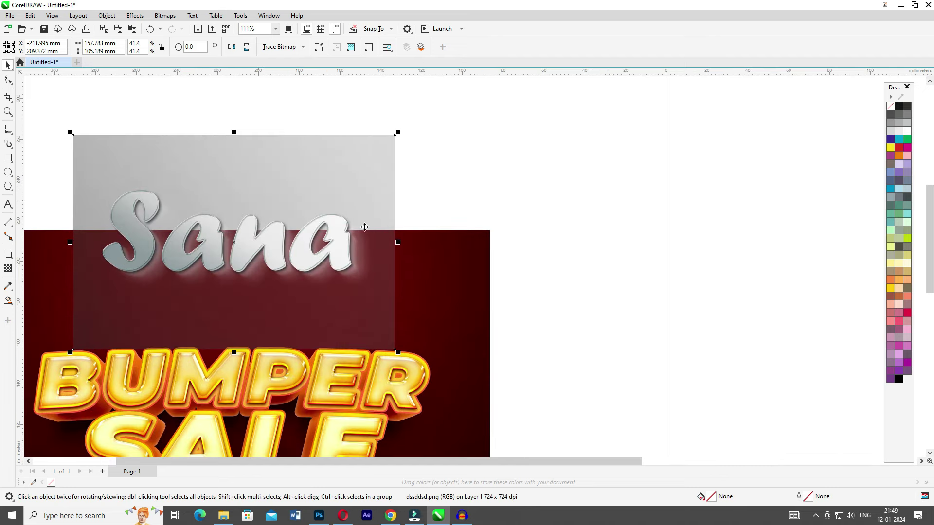
Step: Switch to Photoshop and check what the EDITION group contains by hiding it and showing it again
{"action": "left_click", "coordinate": [319, 516]}
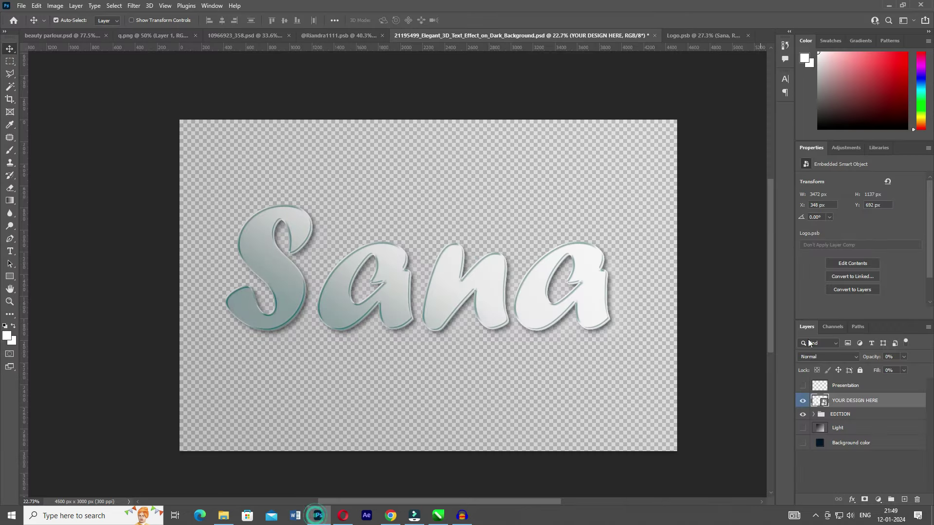
{"action": "left_click", "coordinate": [803, 415]}
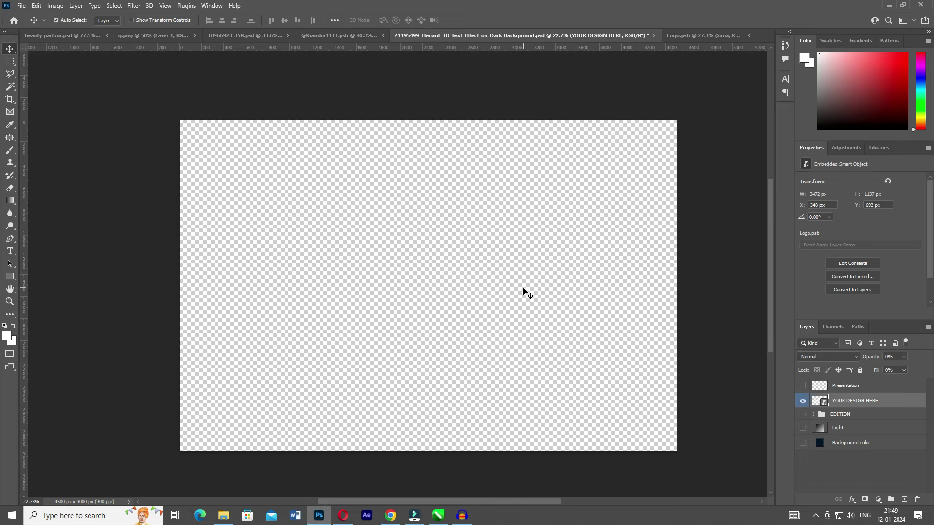
{"action": "left_click", "coordinate": [803, 415]}
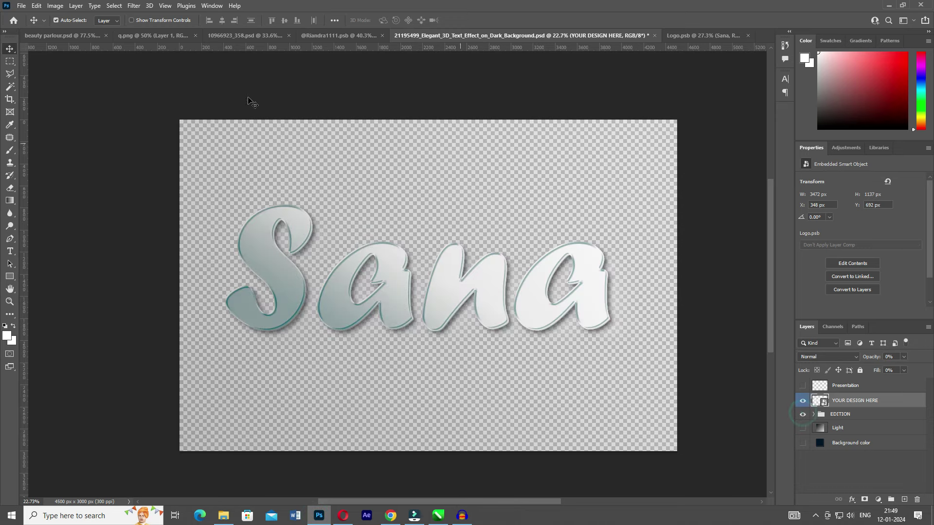
Step: Try moving the BUMPER SALE text slightly upward in its smart object document, and view the 10966923_358.psd effect
{"action": "left_click", "coordinate": [336, 35]}
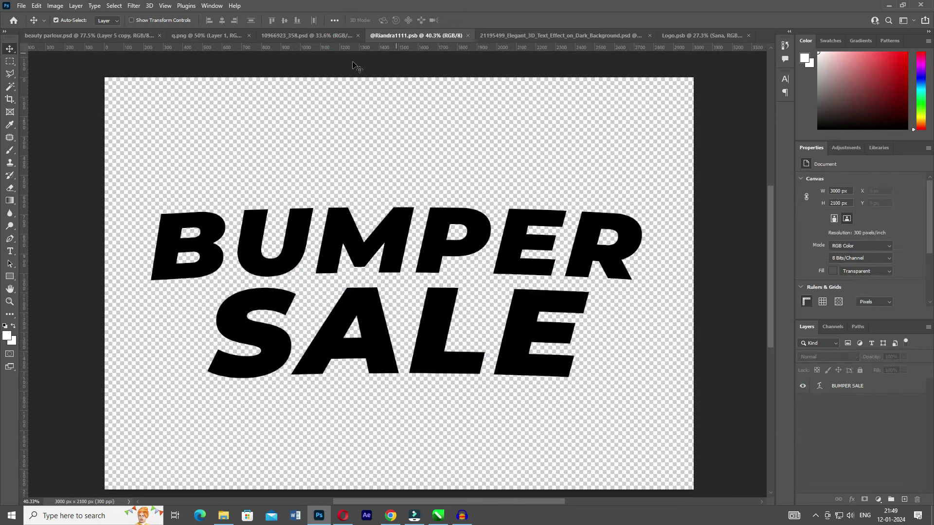
{"action": "left_click_drag", "start_coordinate": [355, 247], "coordinate": [355, 232]}
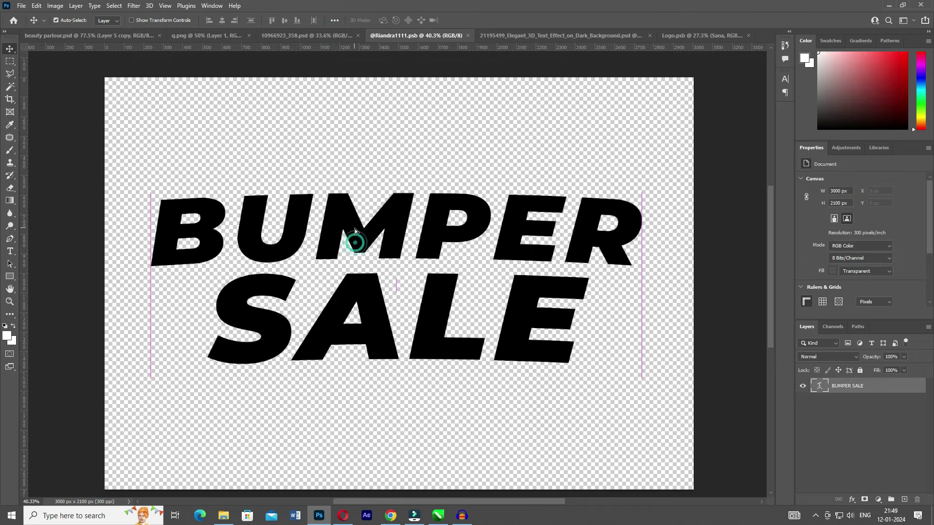
{"action": "left_click", "coordinate": [278, 36]}
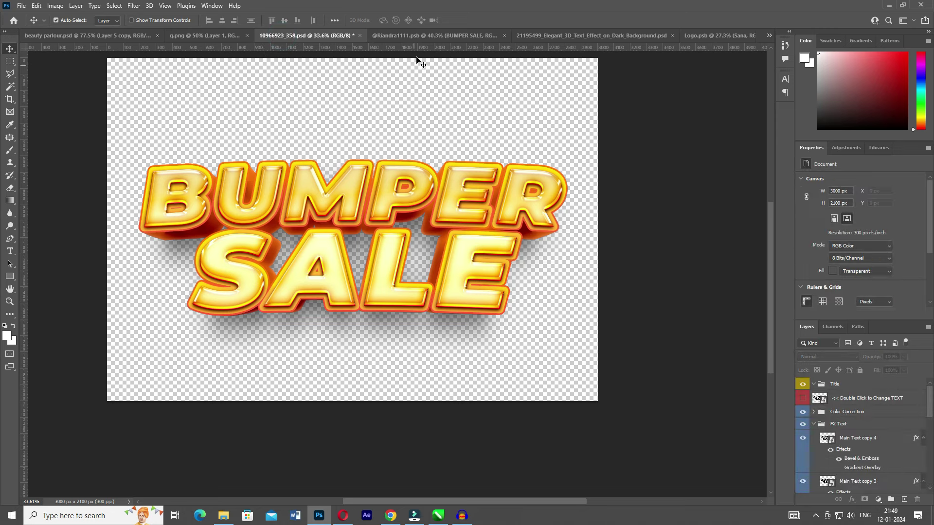
Step: Replace the word "BUMPER" with "TRENDING" in the smart object's BUMPER SALE text layer
{"action": "left_click", "coordinate": [420, 34]}
{"action": "left_click", "coordinate": [389, 227]}
{"action": "double_click", "coordinate": [389, 227]}
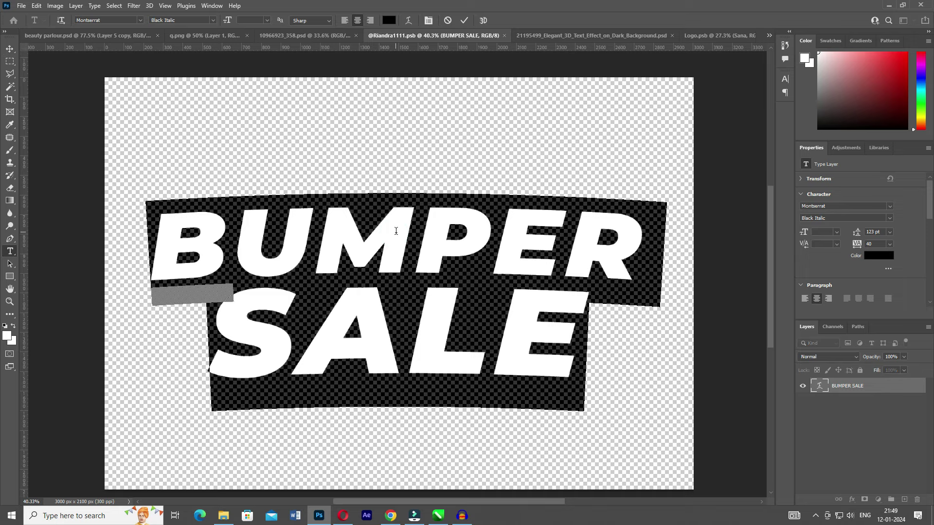
{"action": "left_click", "coordinate": [396, 231]}
{"action": "left_click_drag", "start_coordinate": [159, 244], "coordinate": [647, 239]}
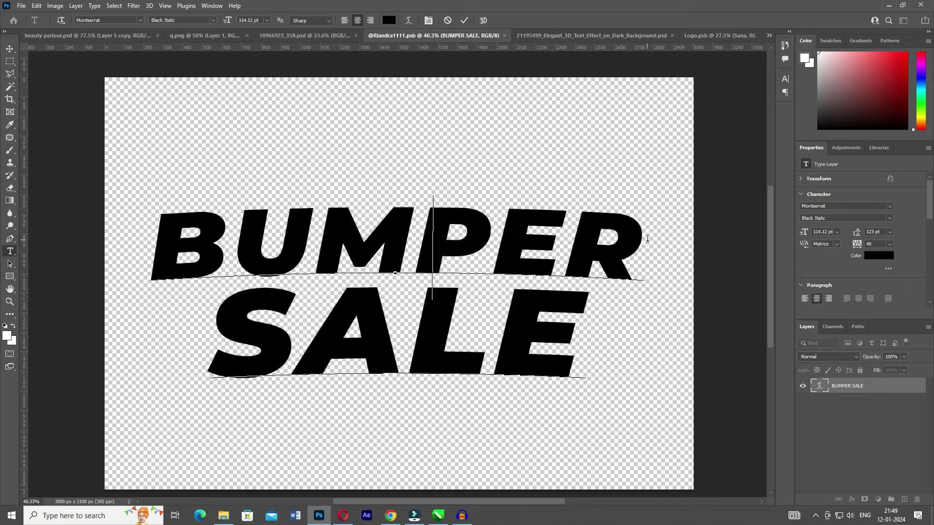
{"action": "type", "text": "TRENDING"}
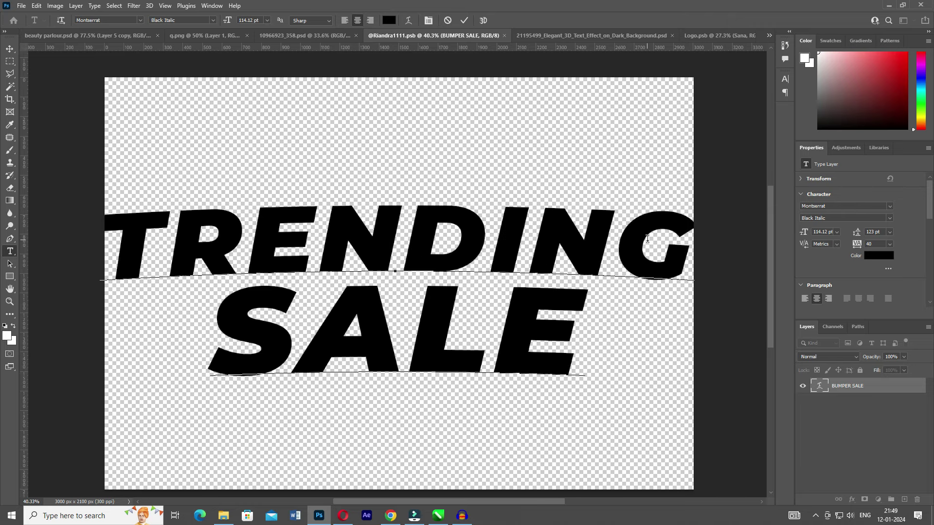
Step: Replace the word "SALE" with "OFFER" and commit the text edit
{"action": "left_click_drag", "start_coordinate": [240, 329], "coordinate": [622, 335]}
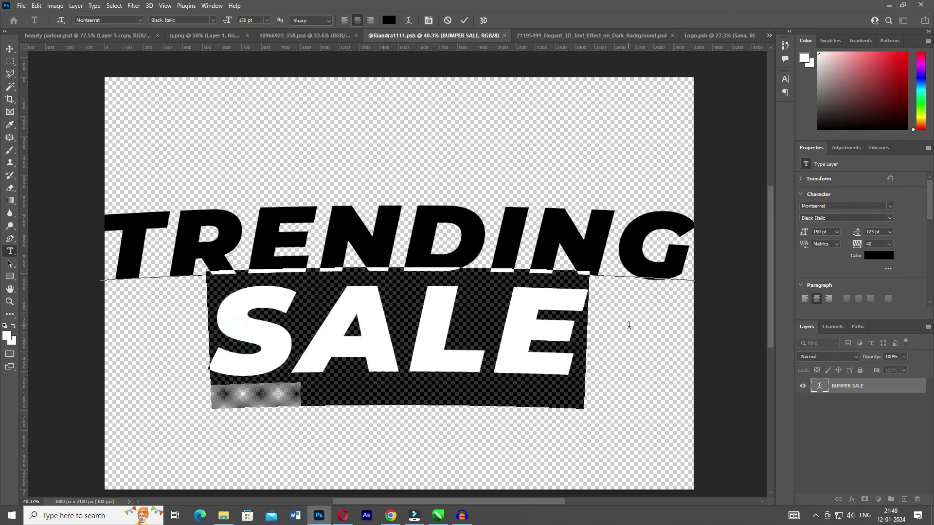
{"action": "type", "text": "OFFER"}
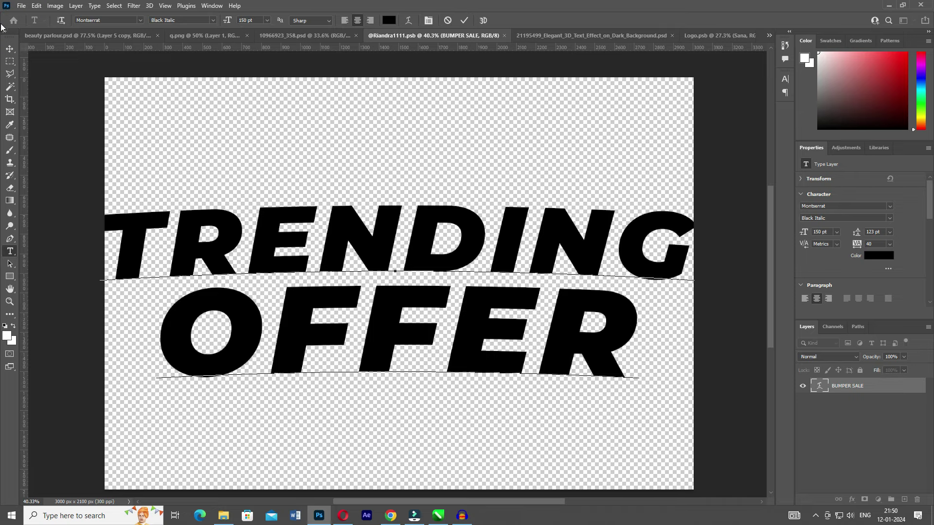
{"action": "left_click", "coordinate": [10, 48]}
Step: Narrow the TRENDING OFFER text with a free transform so both lines fit inside the canvas width
{"action": "key", "text": "ctrl+Return"}
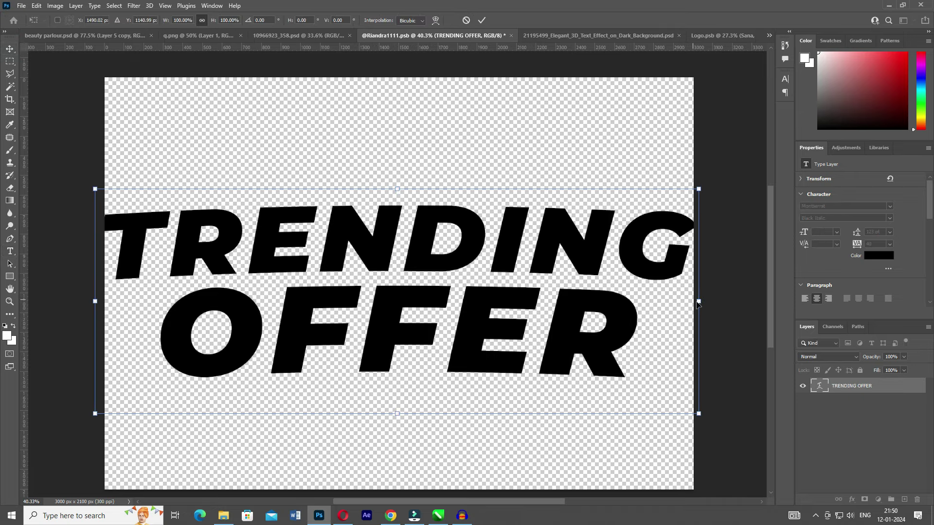
{"action": "left_click_drag", "start_coordinate": [683, 298], "coordinate": [660, 299]}
{"action": "left_click", "coordinate": [482, 20]}
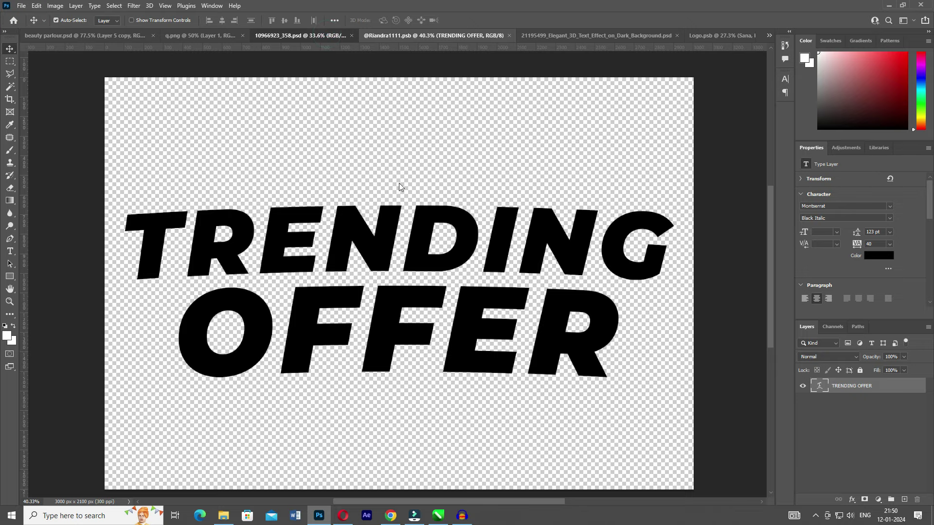
Step: Return to 10966923_358.psd and save a PNG copy of the TRENDING OFFER artwork named "edit" in Downloads
{"action": "left_click", "coordinate": [290, 37]}
{"action": "scroll", "coordinate": [357, 232], "scroll_direction": "up", "scroll_amount": 3}
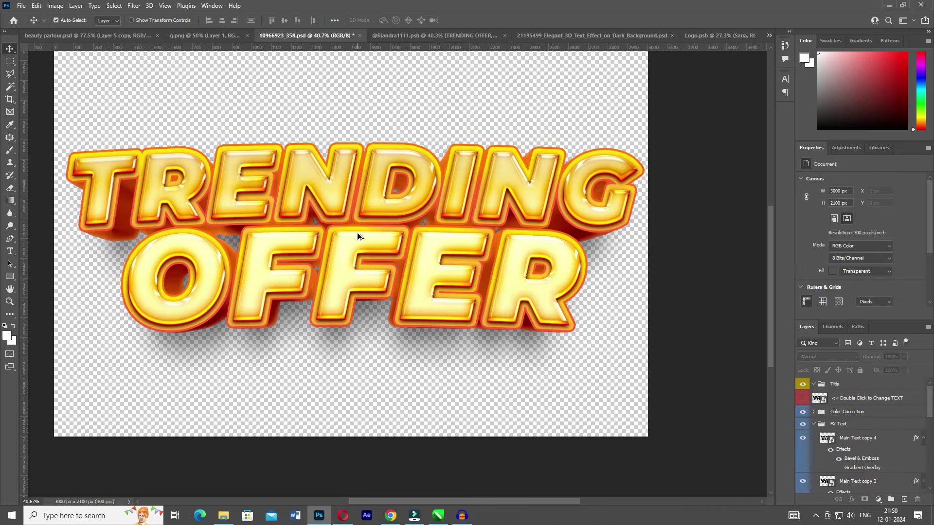
{"action": "scroll", "coordinate": [357, 233], "scroll_direction": "down", "scroll_amount": 2}
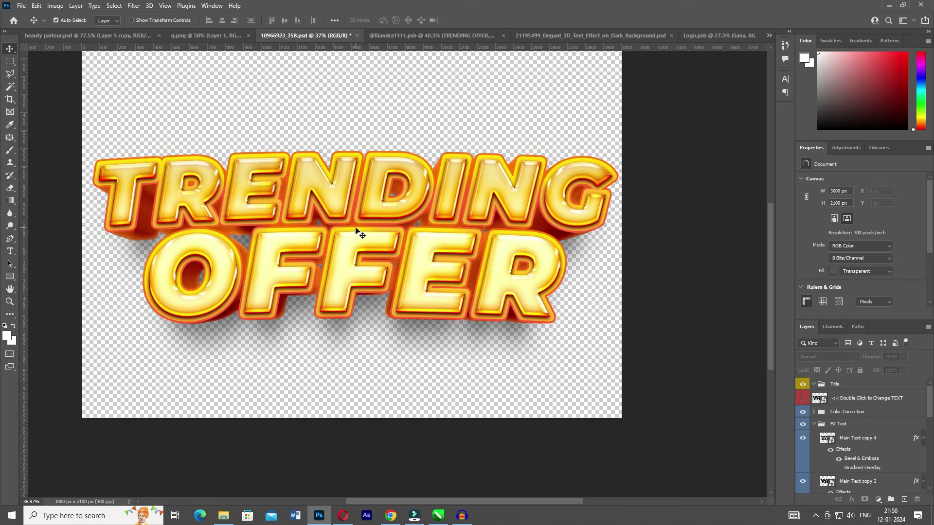
{"action": "key", "text": "ctrl+alt+s"}
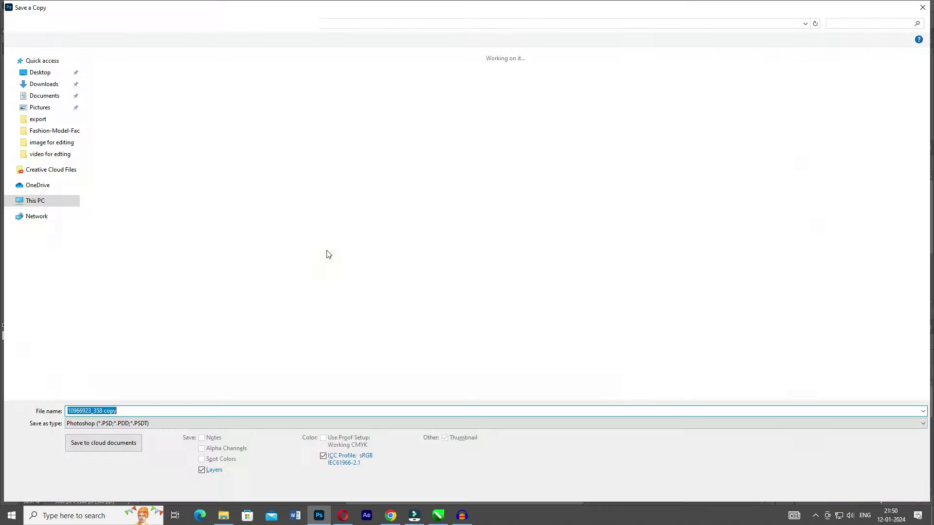
{"action": "left_click", "coordinate": [182, 424]}
{"action": "left_click", "coordinate": [115, 384]}
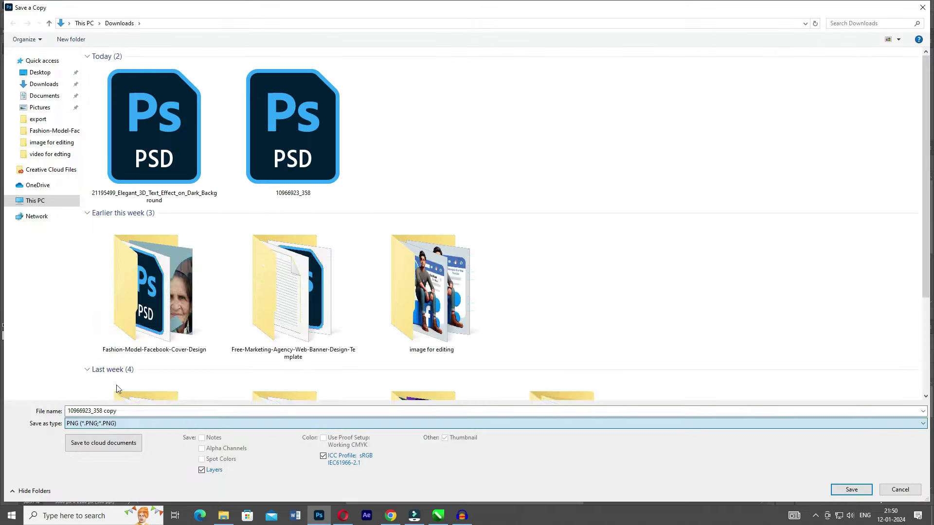
{"action": "type", "text": "edit"}
{"action": "left_click", "coordinate": [121, 414]}
{"action": "key", "text": "Return"}
Step: Switch to CorelDRAW and delete the Sana and BUMPER SALE images, leaving the dark red background
{"action": "key", "text": "alt+Tab"}
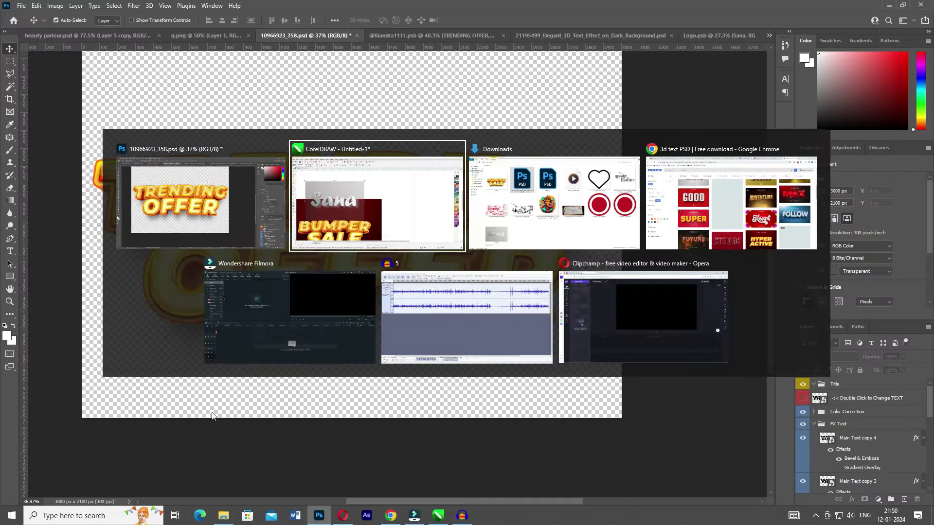
{"action": "key", "text": "Delete"}
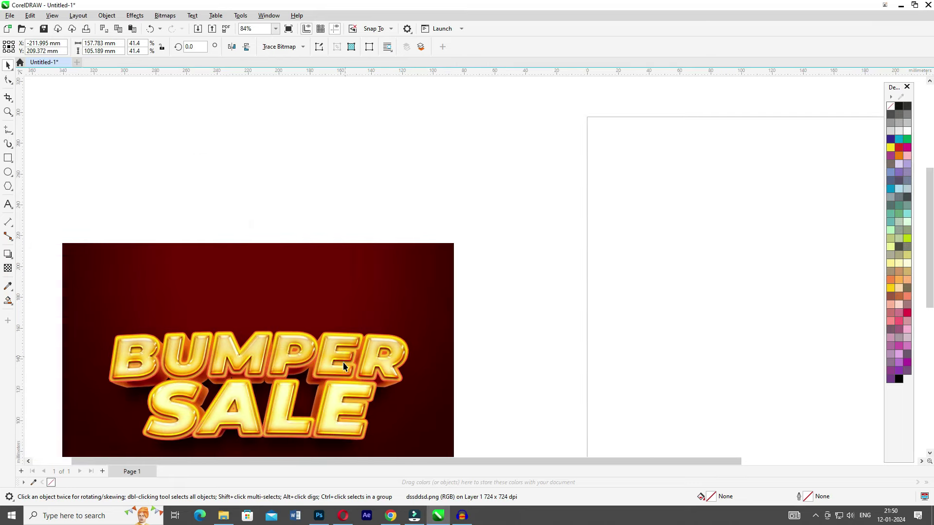
{"action": "left_click", "coordinate": [357, 292]}
{"action": "key", "text": "Delete"}
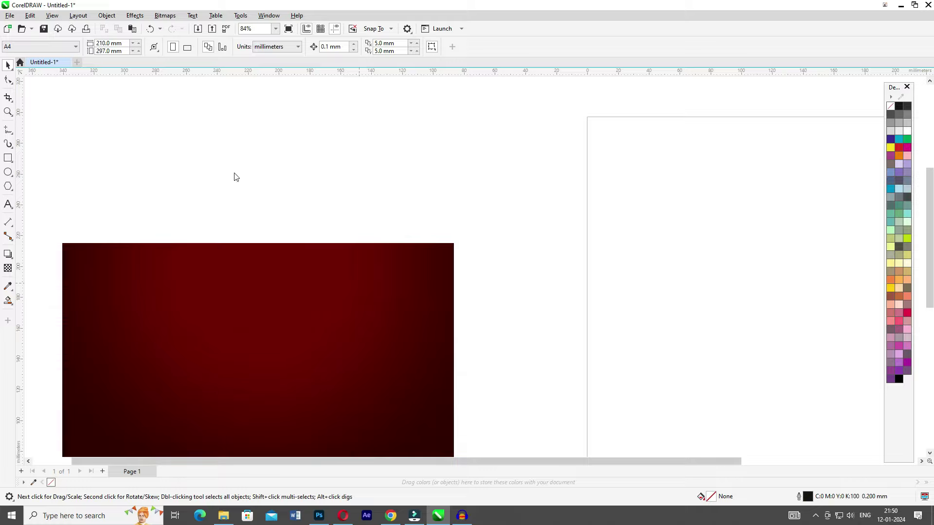
Step: Switch to Photoshop and finish the pending PNG save with the large file size (fastest saving) option
{"action": "key", "text": "ctrl+i"}
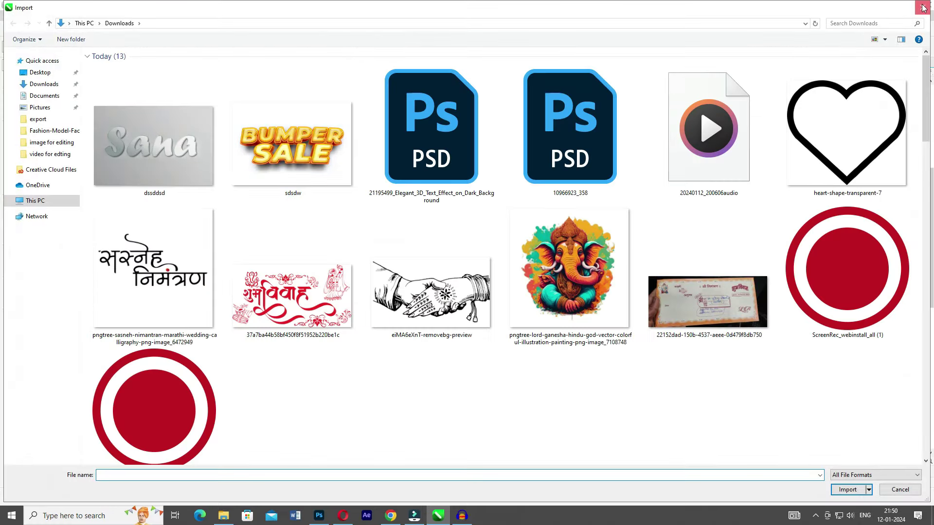
{"action": "left_click", "coordinate": [923, 8]}
{"action": "left_click", "coordinate": [318, 516]}
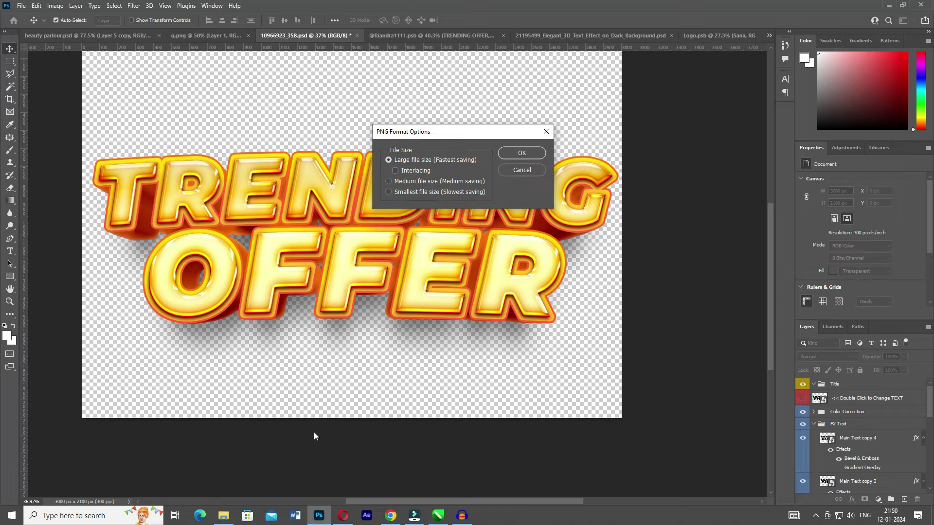
{"action": "left_click", "coordinate": [511, 157]}
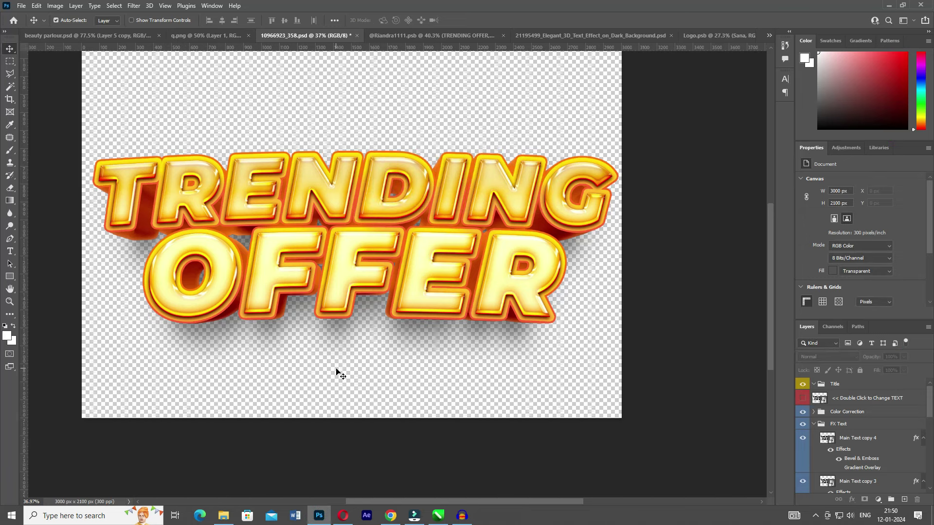
Step: Return to CorelDRAW and import the TRENDING OFFER image sdsdd.png from Downloads, placing it over the dark red background
{"action": "key", "text": "alt+Tab"}
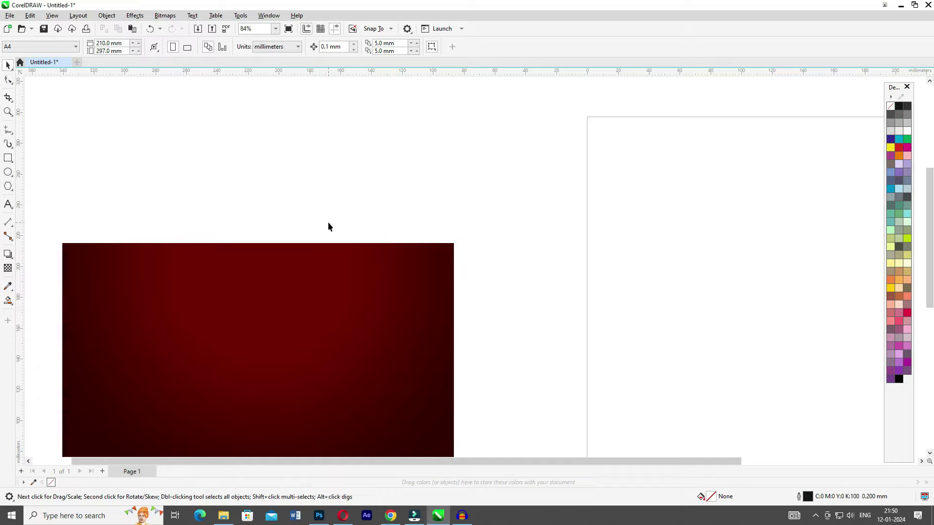
{"action": "key", "text": "ctrl+i"}
{"action": "double_click", "coordinate": [154, 149]}
{"action": "left_click_drag", "start_coordinate": [79, 277], "coordinate": [313, 386]}
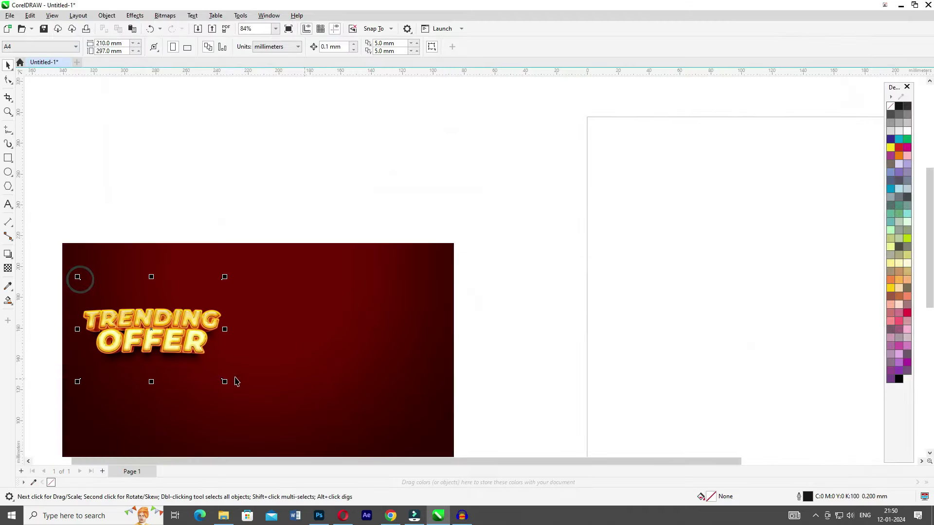
Step: Enlarge the TRENDING OFFER image to about 226 × 158 mm and position it near the centre of the dark red background
{"action": "left_click_drag", "start_coordinate": [225, 382], "coordinate": [304, 438]}
{"action": "scroll", "coordinate": [228, 360], "scroll_direction": "up", "scroll_amount": 2}
{"action": "scroll", "coordinate": [228, 358], "scroll_direction": "down", "scroll_amount": 1}
{"action": "left_click_drag", "start_coordinate": [313, 261], "coordinate": [354, 238]}
{"action": "left_click_drag", "start_coordinate": [255, 339], "coordinate": [277, 255]}
{"action": "left_click_drag", "start_coordinate": [377, 366], "coordinate": [371, 317]}
{"action": "scroll", "coordinate": [414, 393], "scroll_direction": "up", "scroll_amount": 2}
{"action": "scroll", "coordinate": [414, 393], "scroll_direction": "down", "scroll_amount": 1}
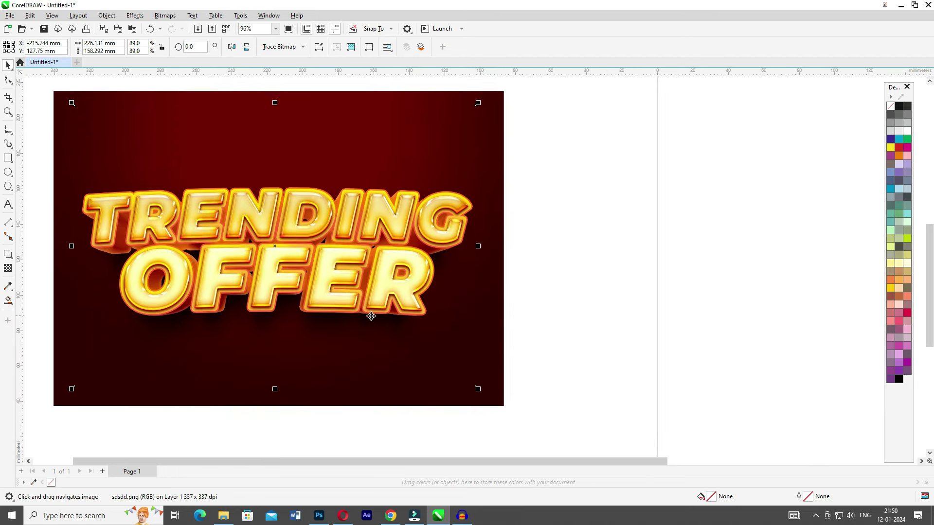
Step: Select the TRENDING OFFER image together with the dark red background
{"action": "scroll", "coordinate": [371, 316], "scroll_direction": "down", "scroll_amount": 1}
{"action": "left_click_drag", "start_coordinate": [516, 404], "coordinate": [94, 136]}
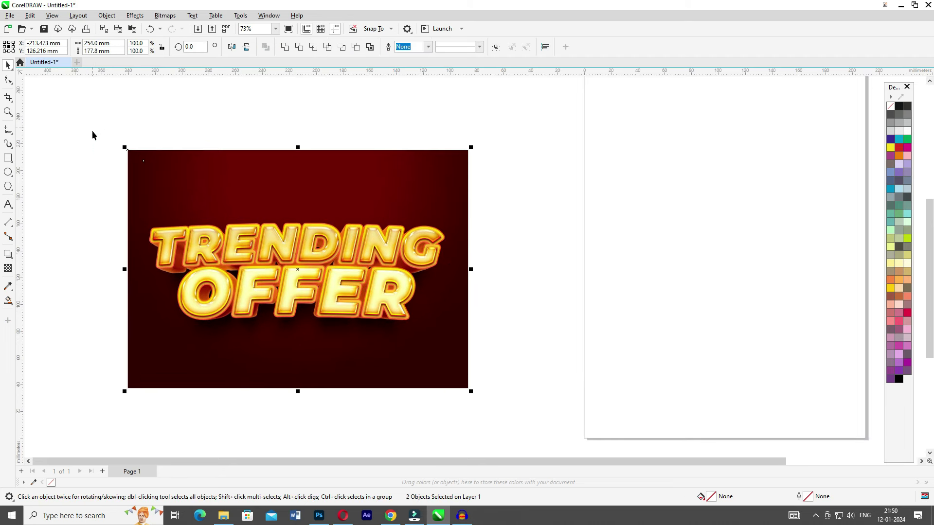